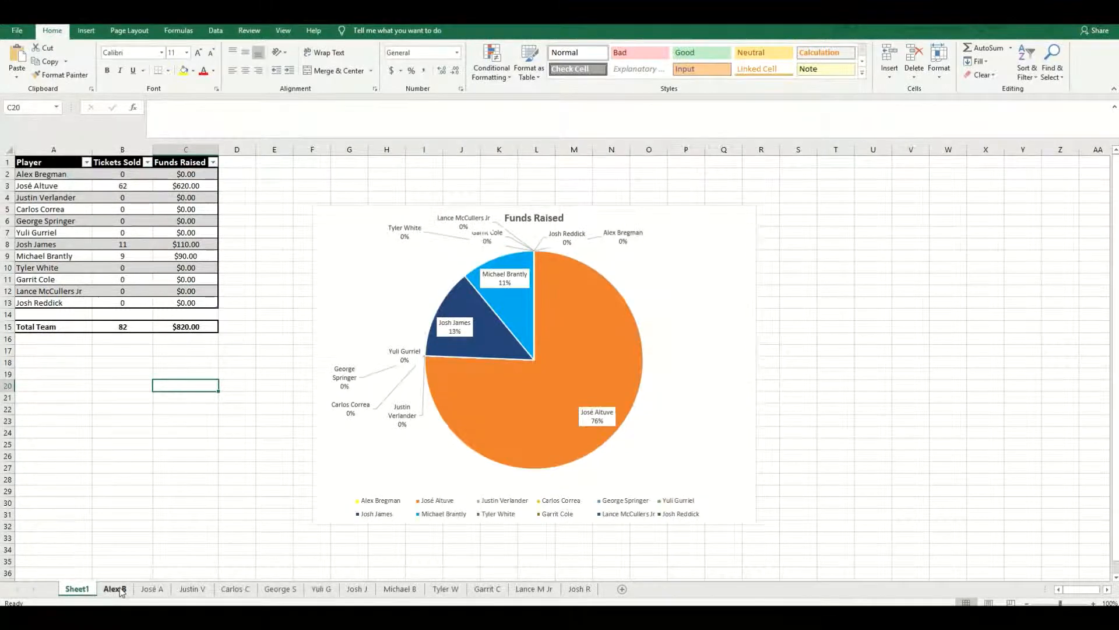
{"action": "left_click", "coordinate": [122, 590]}
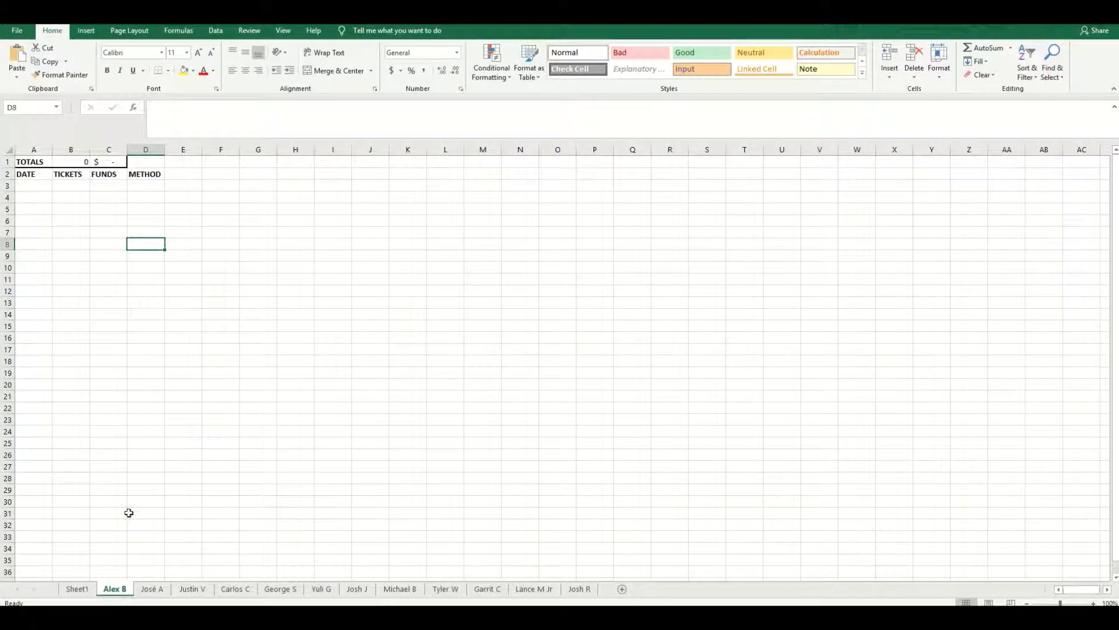
{"action": "left_click", "coordinate": [86, 591]}
{"action": "left_click", "coordinate": [119, 590]}
{"action": "left_click", "coordinate": [87, 591]}
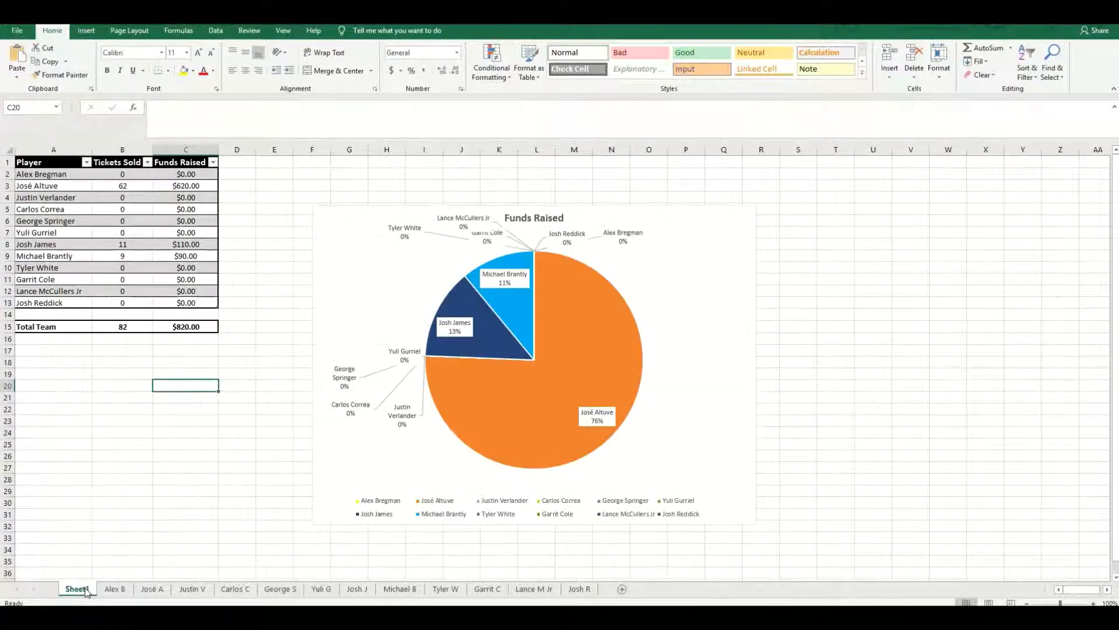
{"action": "left_click", "coordinate": [111, 590]}
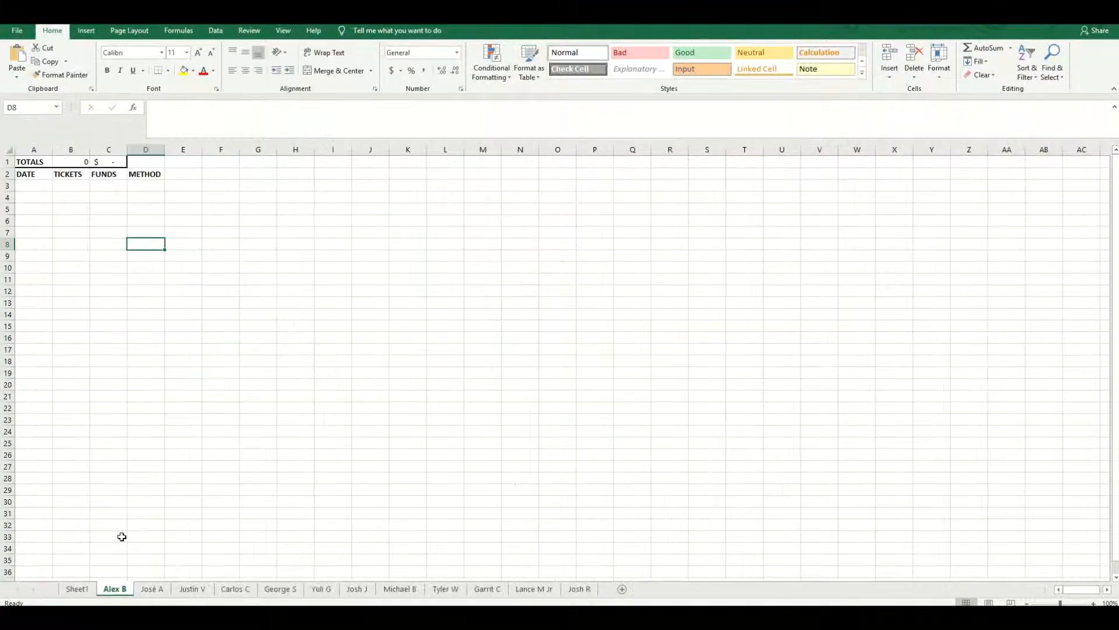
{"action": "left_click", "coordinate": [29, 175]}
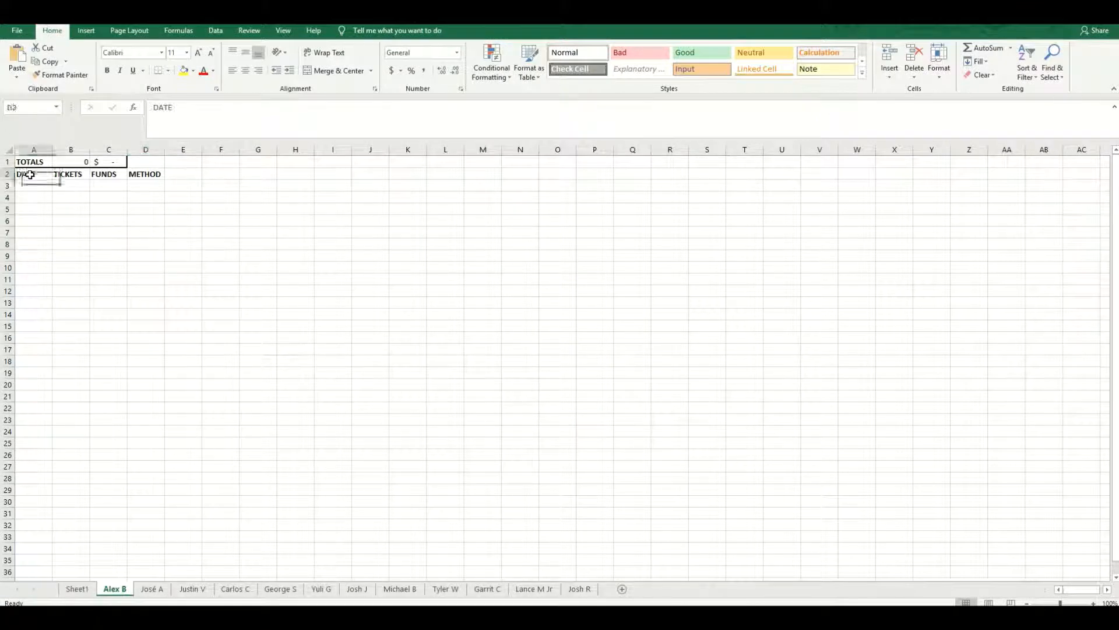
{"action": "left_click", "coordinate": [35, 186]}
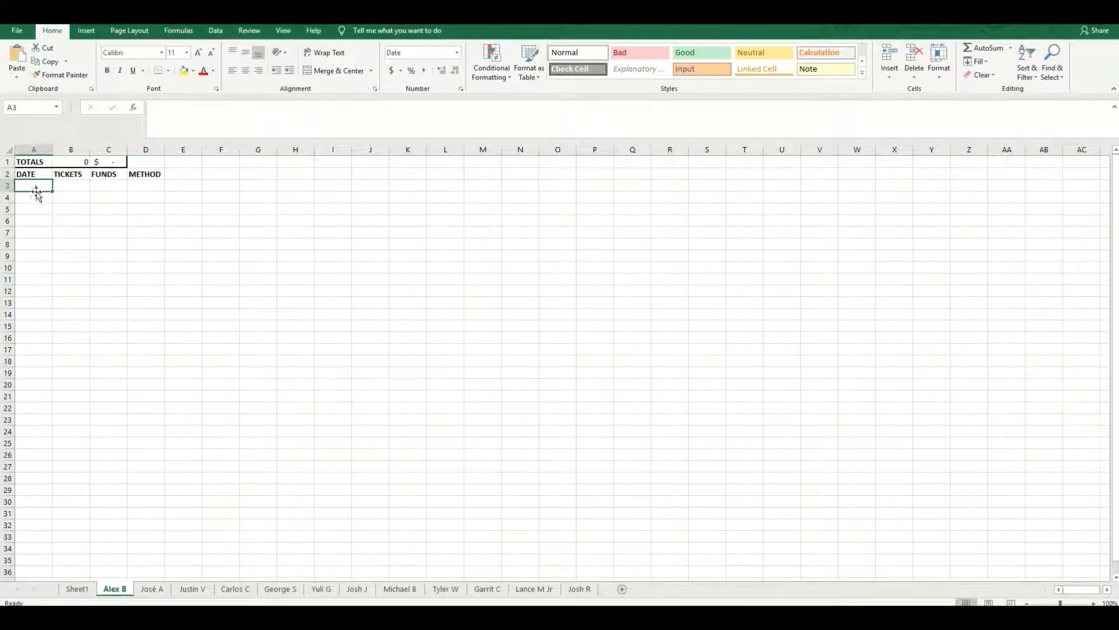
{"action": "left_click_drag", "start_coordinate": [36, 188], "coordinate": [73, 186]}
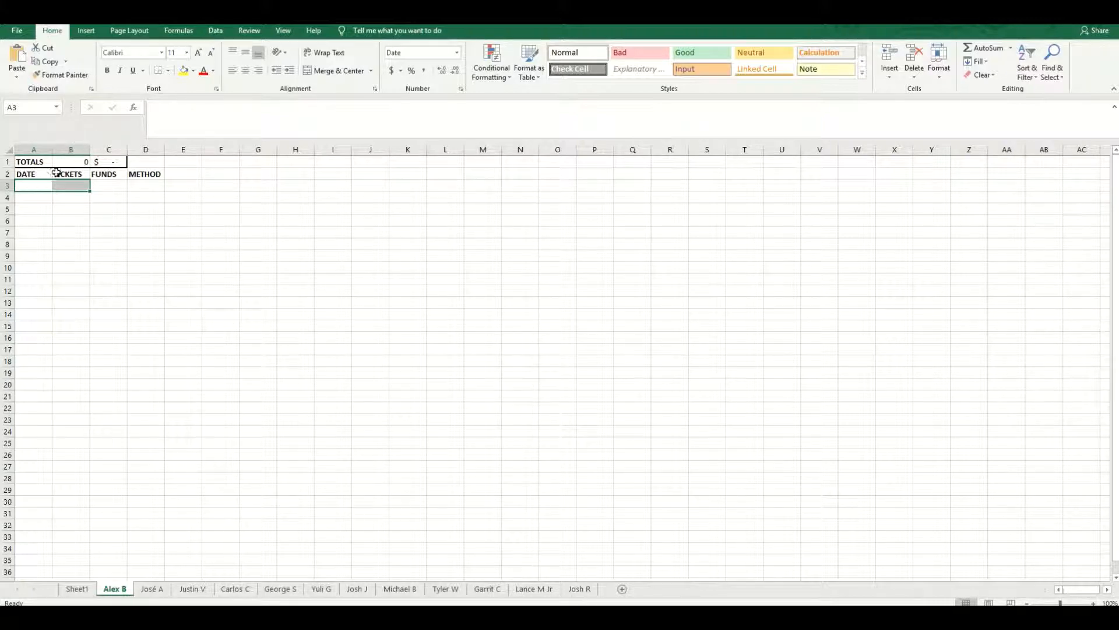
{"action": "left_click", "coordinate": [42, 186]}
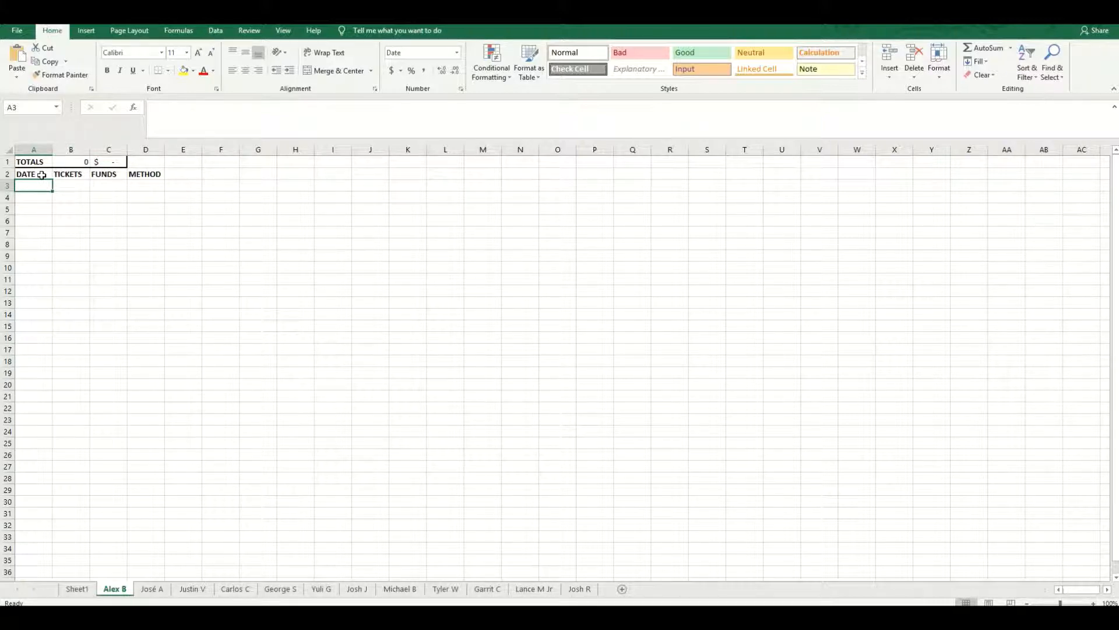
{"action": "key", "text": "ctrl+semicolon"}
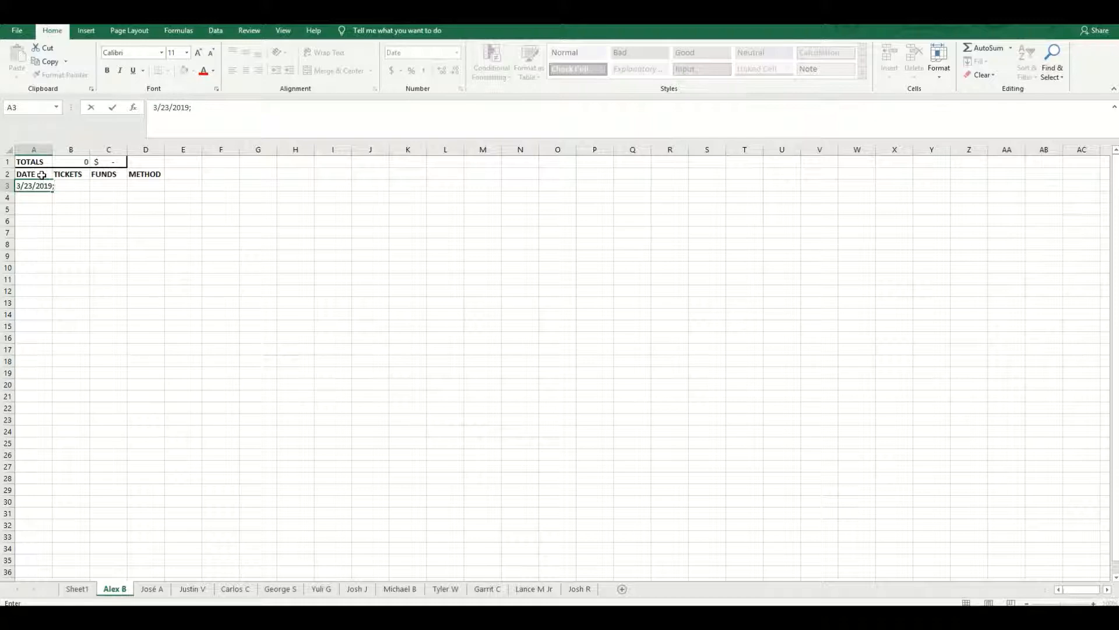
{"action": "key", "text": "Tab"}
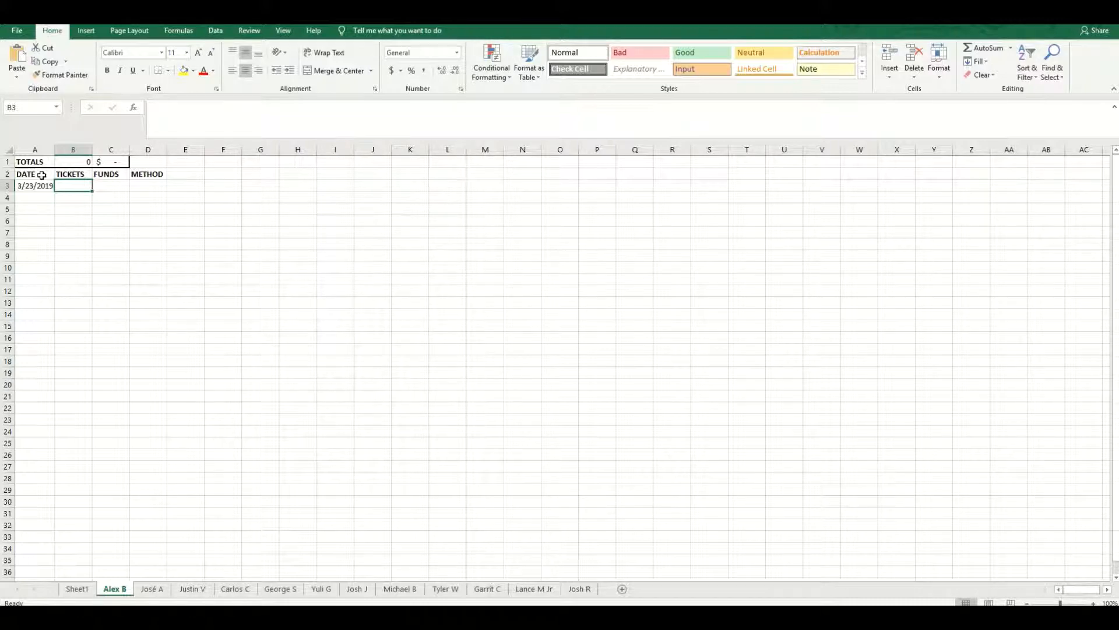
- Complete the 3/23/2019 entry with 10 tickets, 100 in funds and cash as the method, then check it against the TOTALS row
{"action": "type", "text": "10"}
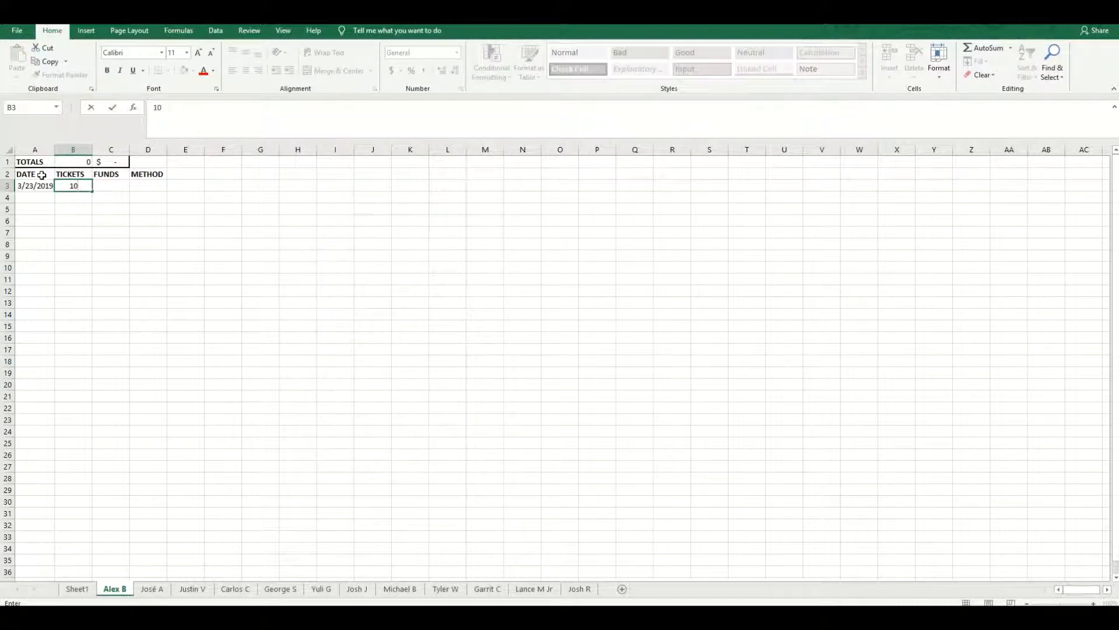
{"action": "key", "text": "Tab"}
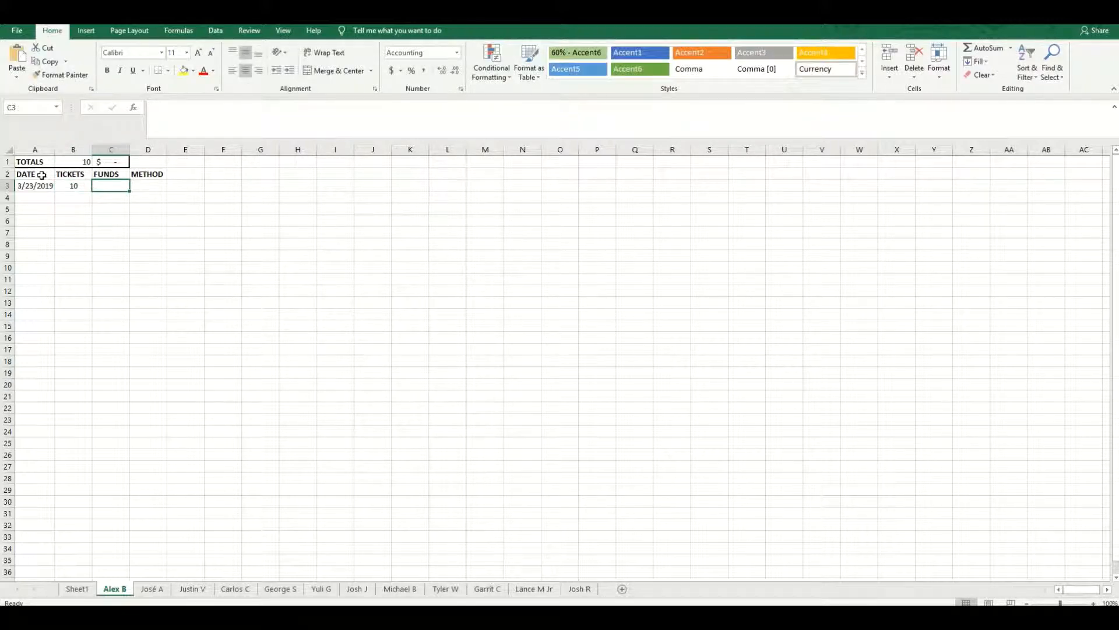
{"action": "type", "text": "100"}
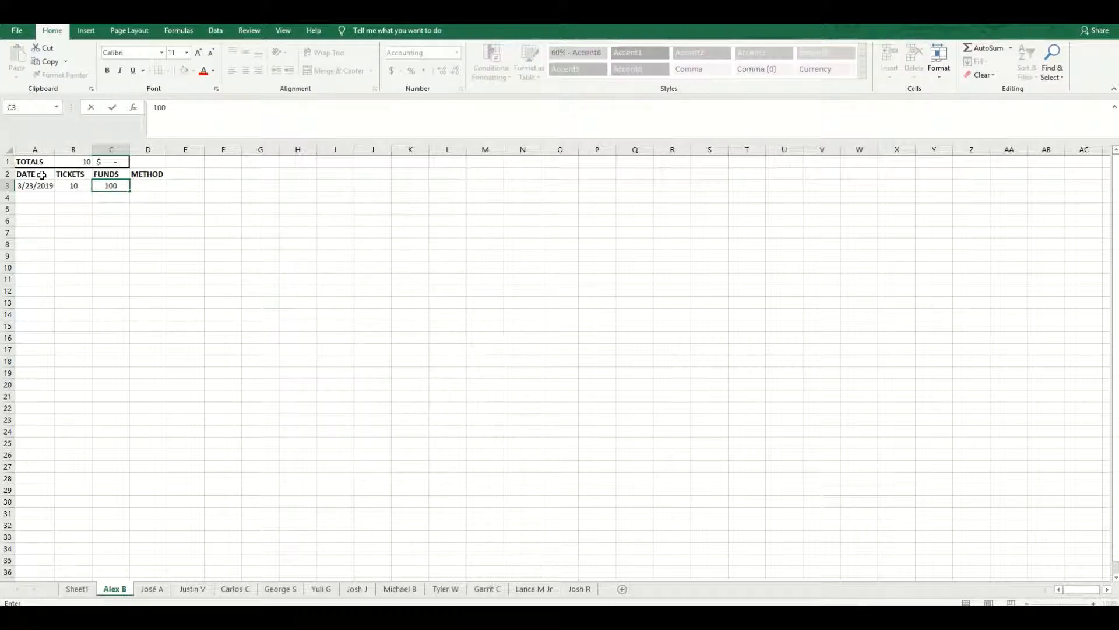
{"action": "key", "text": "Tab"}
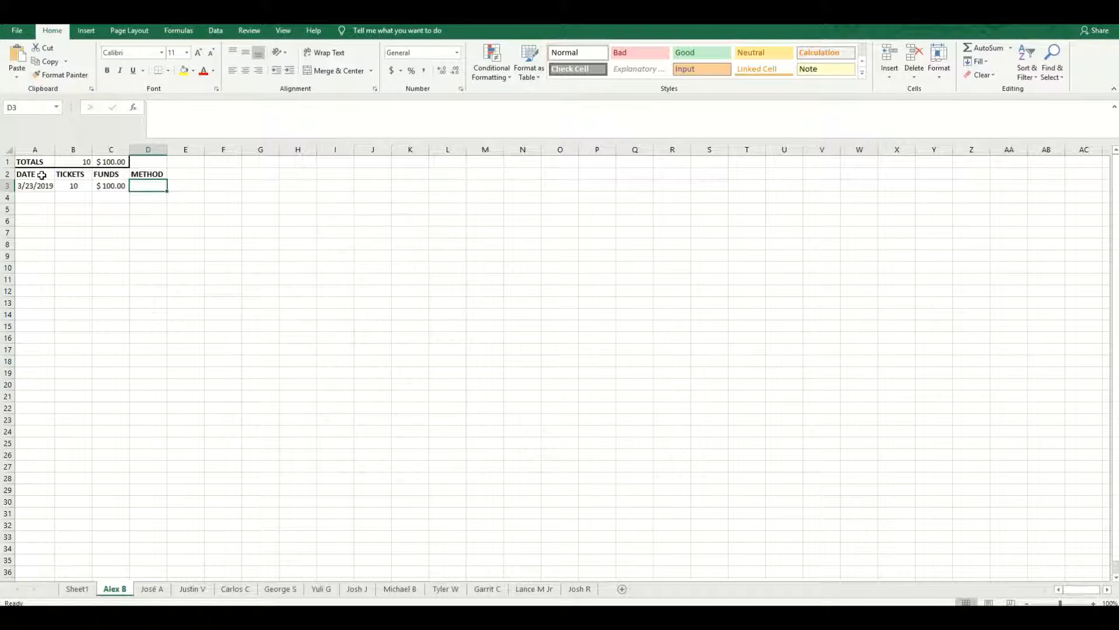
{"action": "type", "text": "ch"}
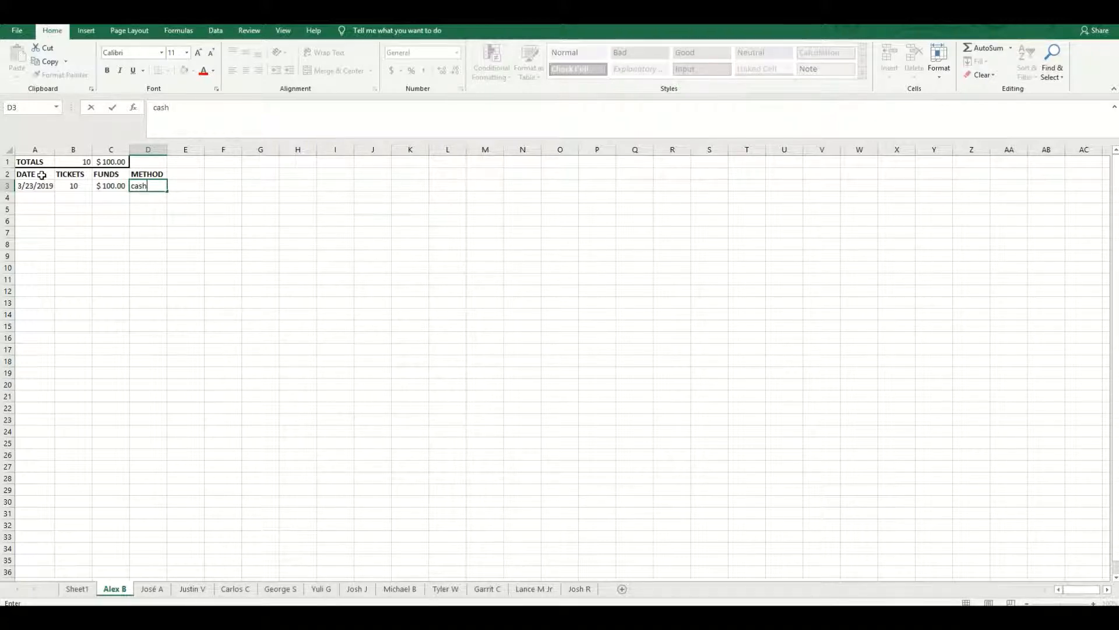
{"action": "type", "text": "sh"}
{"action": "key", "text": "Return"}
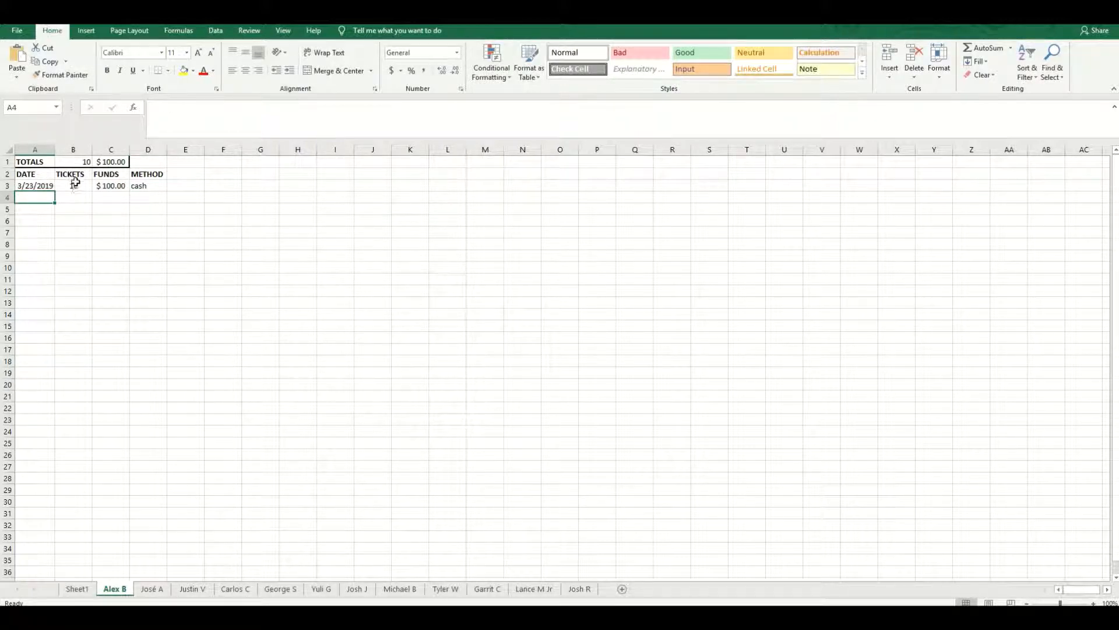
{"action": "left_click_drag", "start_coordinate": [75, 187], "coordinate": [113, 187]}
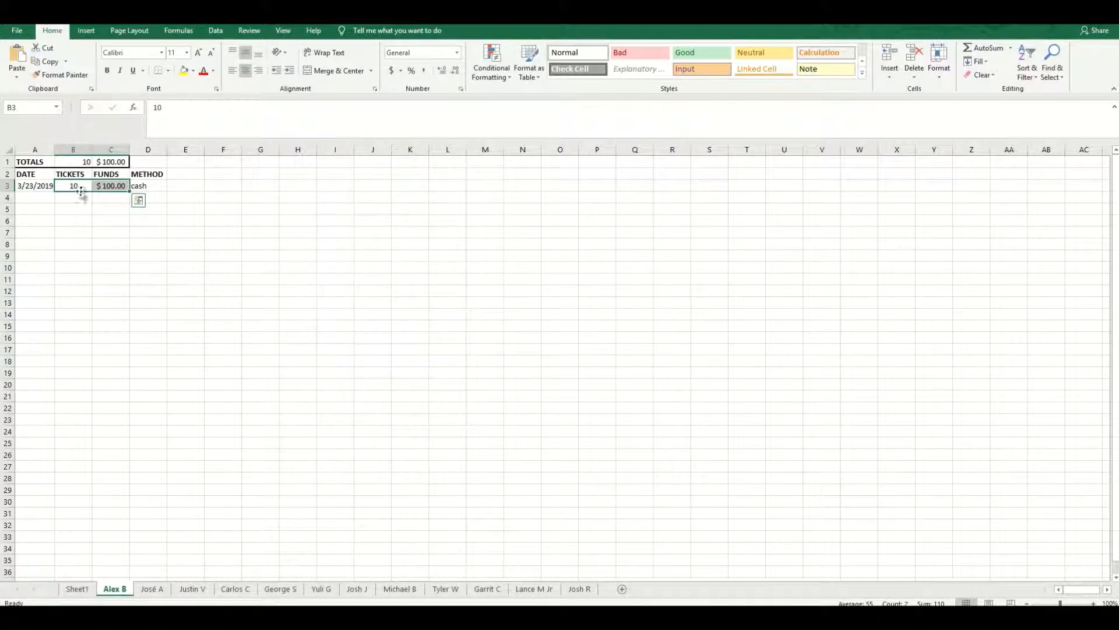
{"action": "left_click_drag", "start_coordinate": [30, 162], "coordinate": [111, 162]}
- Add a second entry in row 4 dated 3/25 with 20 tickets and 200 in funds
{"action": "left_click", "coordinate": [48, 197]}
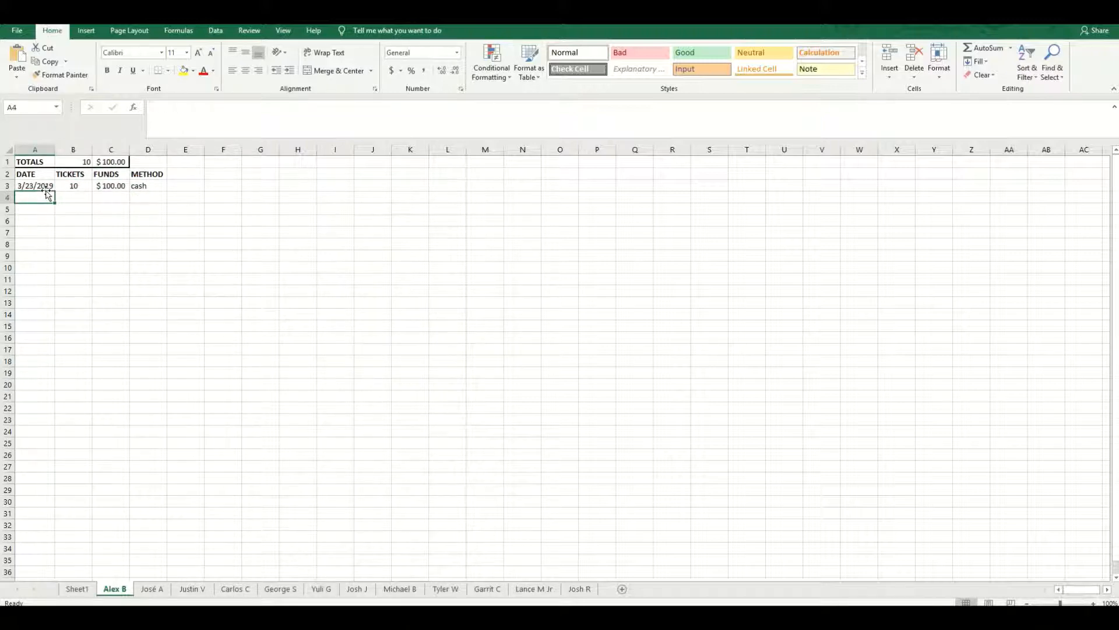
{"action": "type", "text": "3/25"}
{"action": "key", "text": "Tab"}
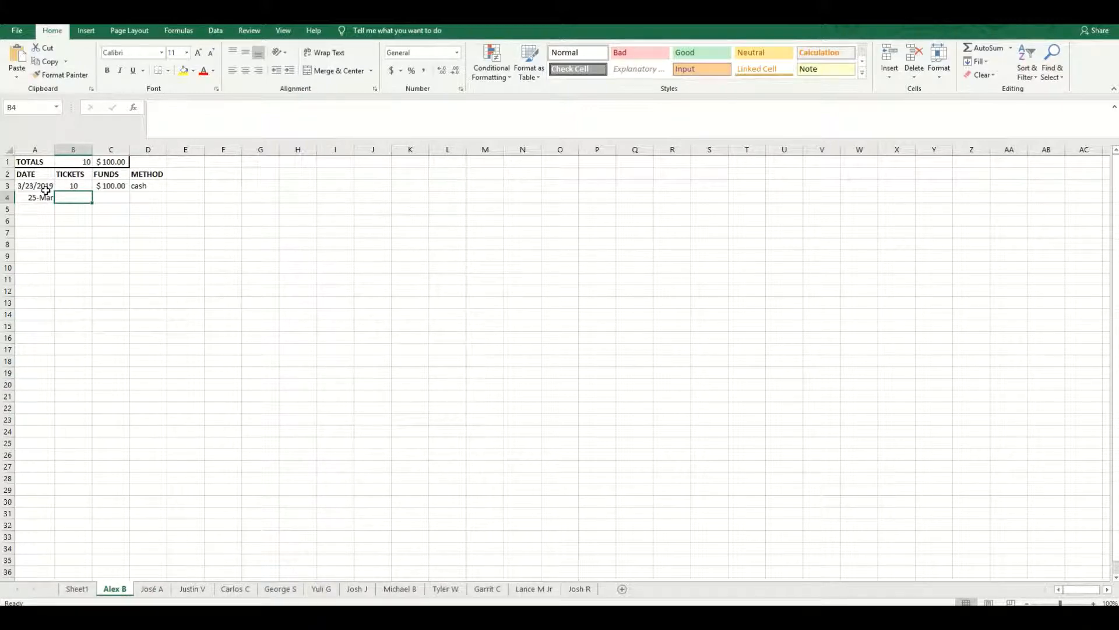
{"action": "type", "text": "20"}
{"action": "key", "text": "Tab"}
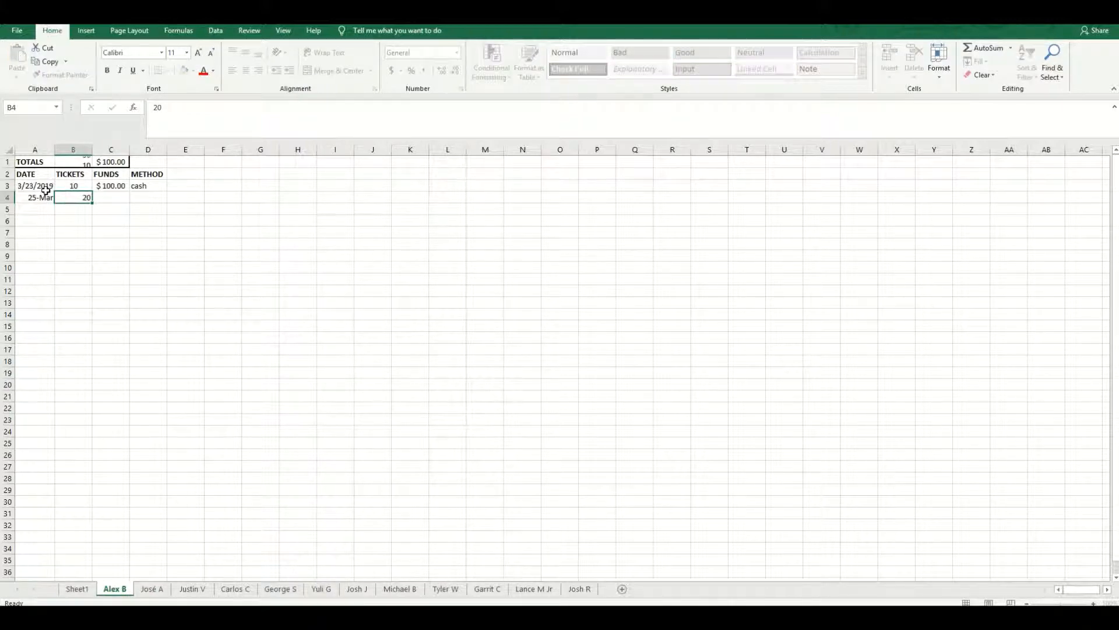
{"action": "type", "text": "200"}
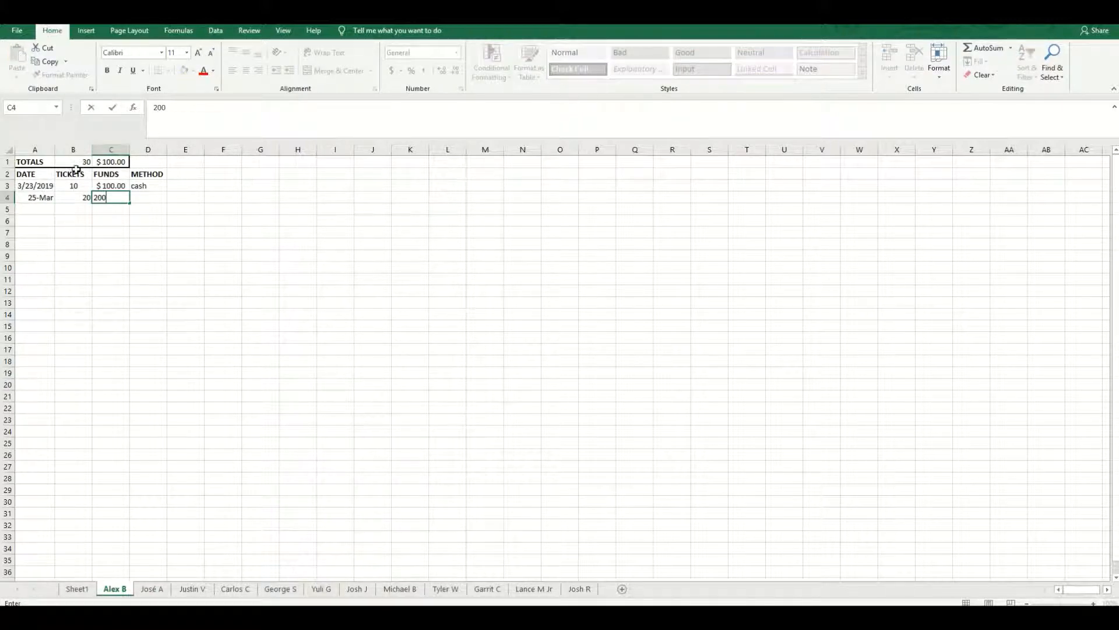
{"action": "key", "text": "Return"}
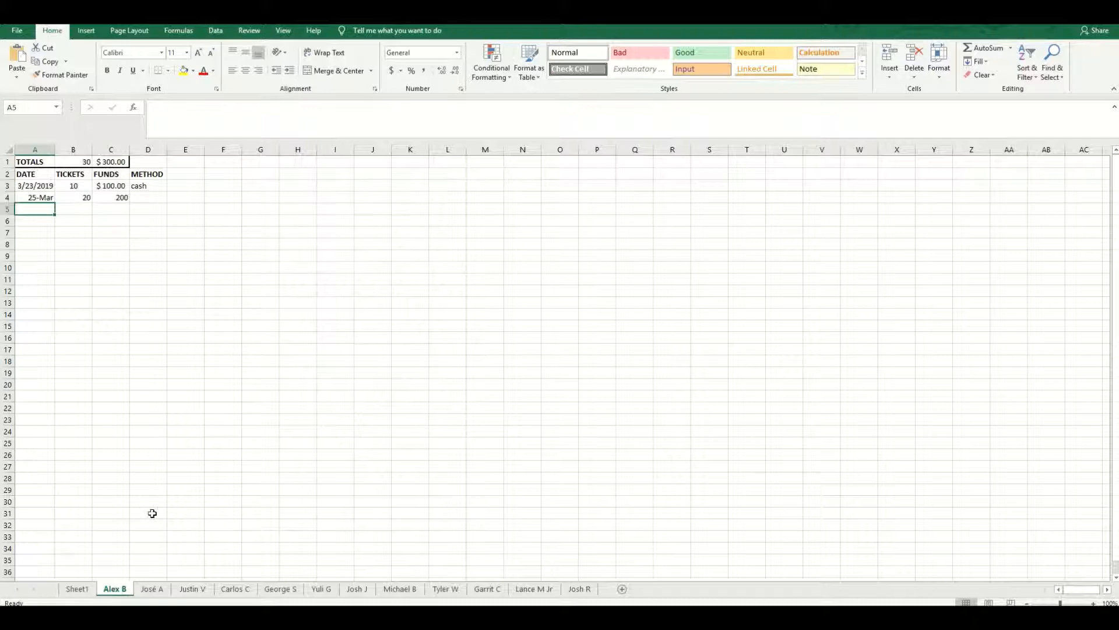
- Check Alex Bregman's Tickets Sold and Funds Raised cells in the Sheet1 summary
{"action": "left_click", "coordinate": [81, 589]}
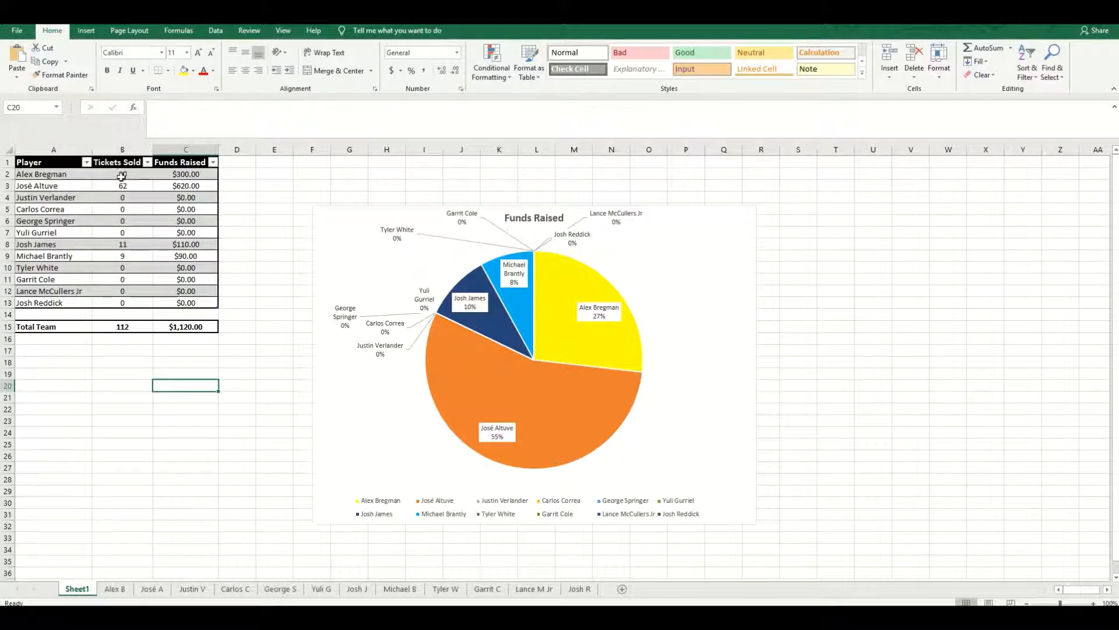
{"action": "left_click", "coordinate": [121, 176]}
{"action": "left_click", "coordinate": [178, 176]}
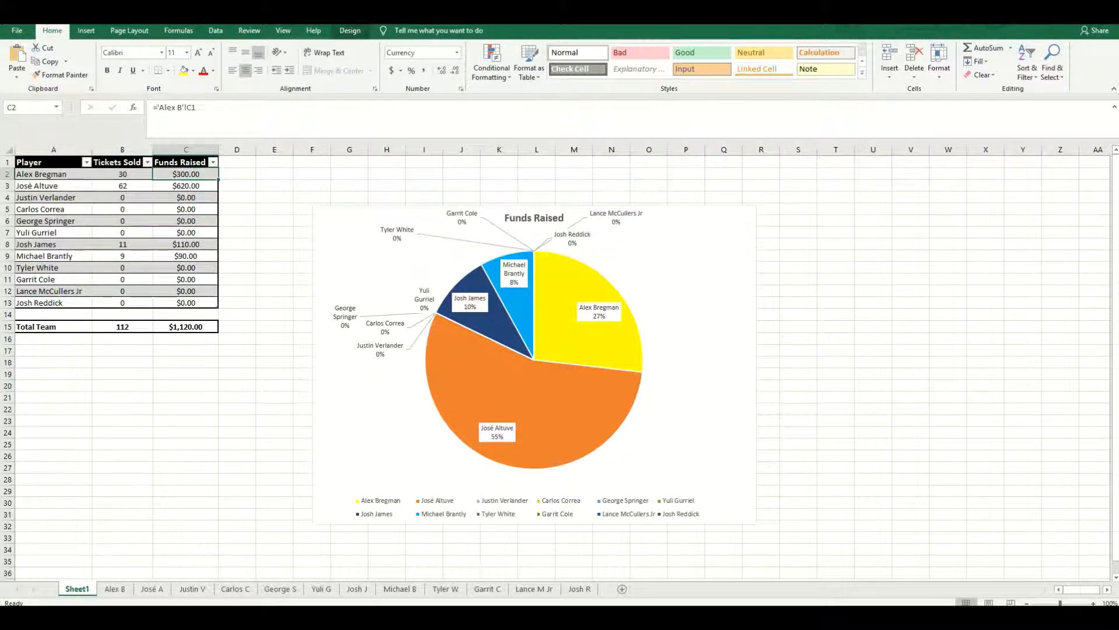
{"action": "left_click", "coordinate": [115, 589]}
{"action": "left_click", "coordinate": [159, 593]}
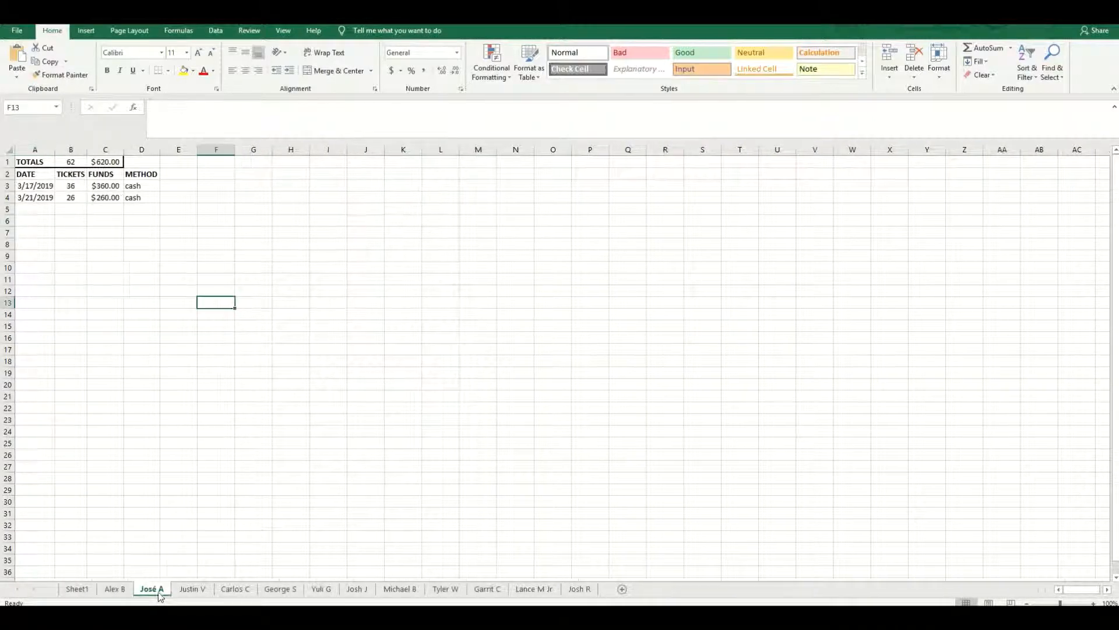
{"action": "left_click", "coordinate": [202, 590]}
{"action": "left_click", "coordinate": [232, 589]}
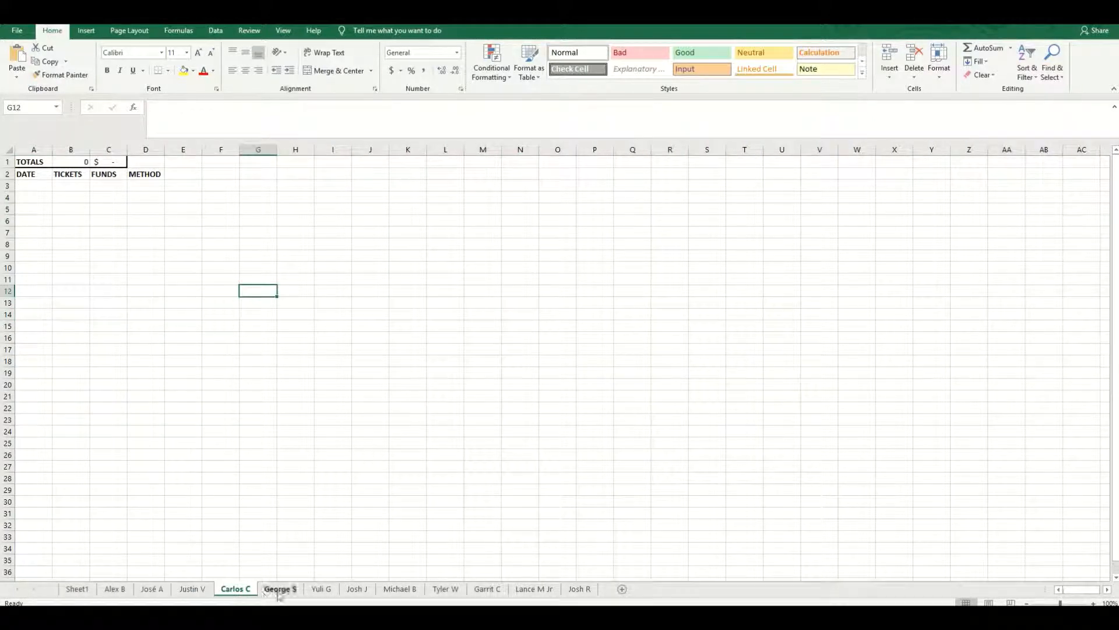
{"action": "left_click", "coordinate": [281, 589]}
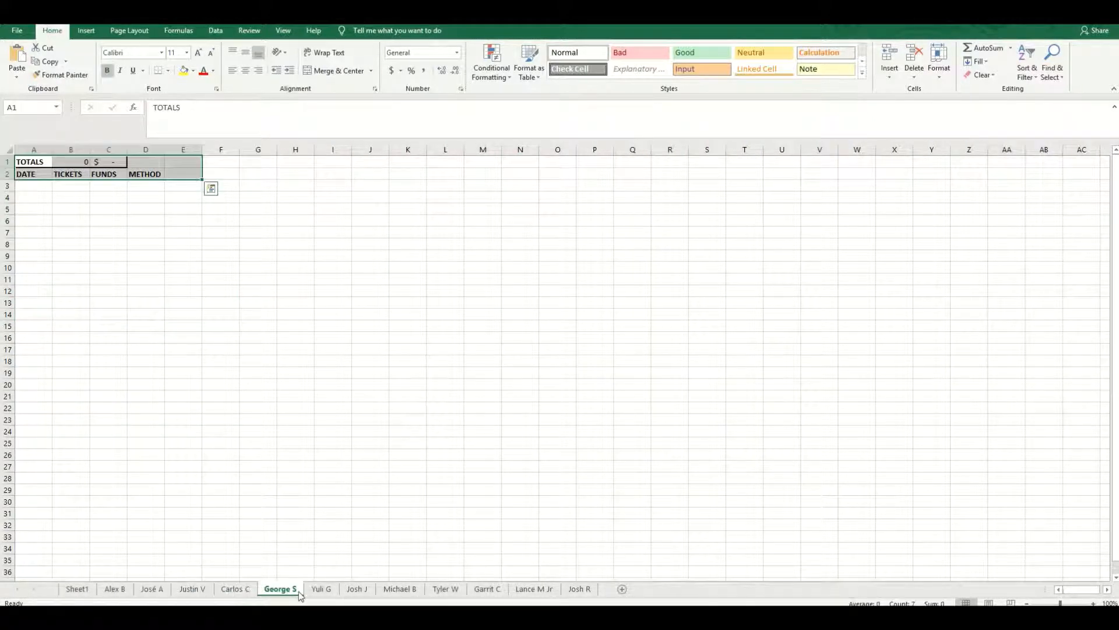
{"action": "left_click", "coordinate": [357, 589]}
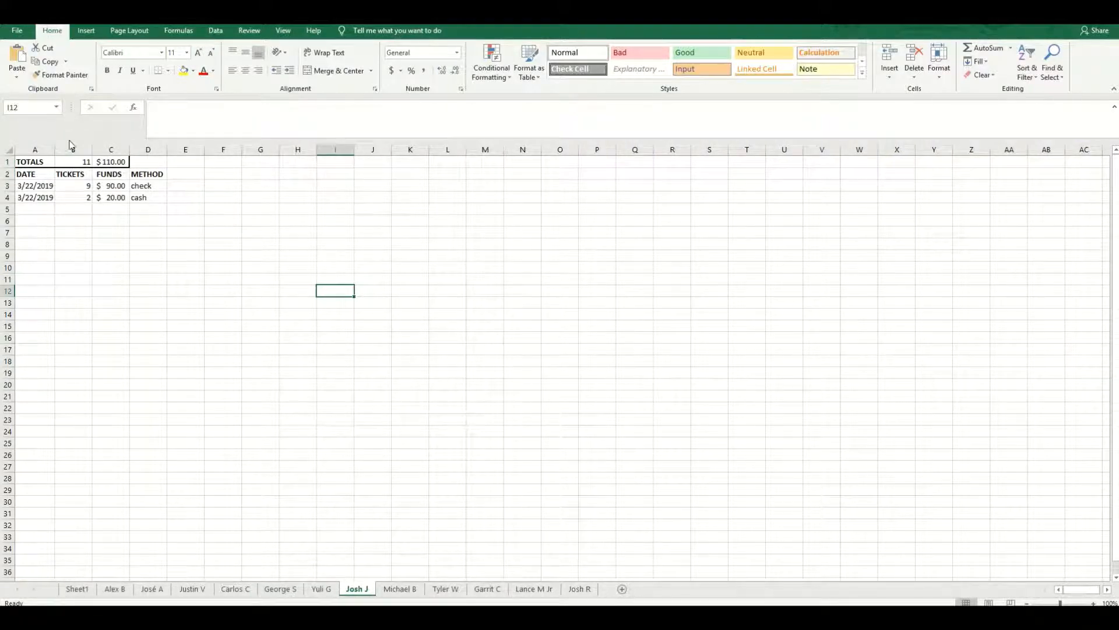
{"action": "left_click_drag", "start_coordinate": [72, 185], "coordinate": [73, 232]}
{"action": "left_click_drag", "start_coordinate": [112, 185], "coordinate": [116, 254]}
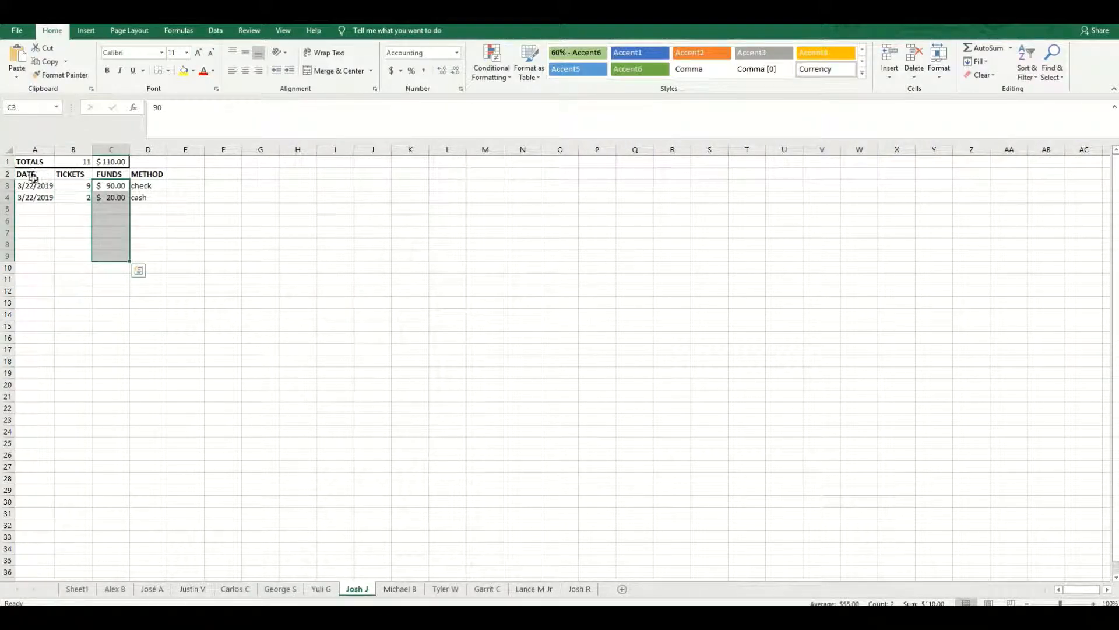
- Return to Sheet1 and inspect the formulas behind Alex Bregman's Tickets Sold and Funds Raised cells
{"action": "left_click", "coordinate": [77, 588]}
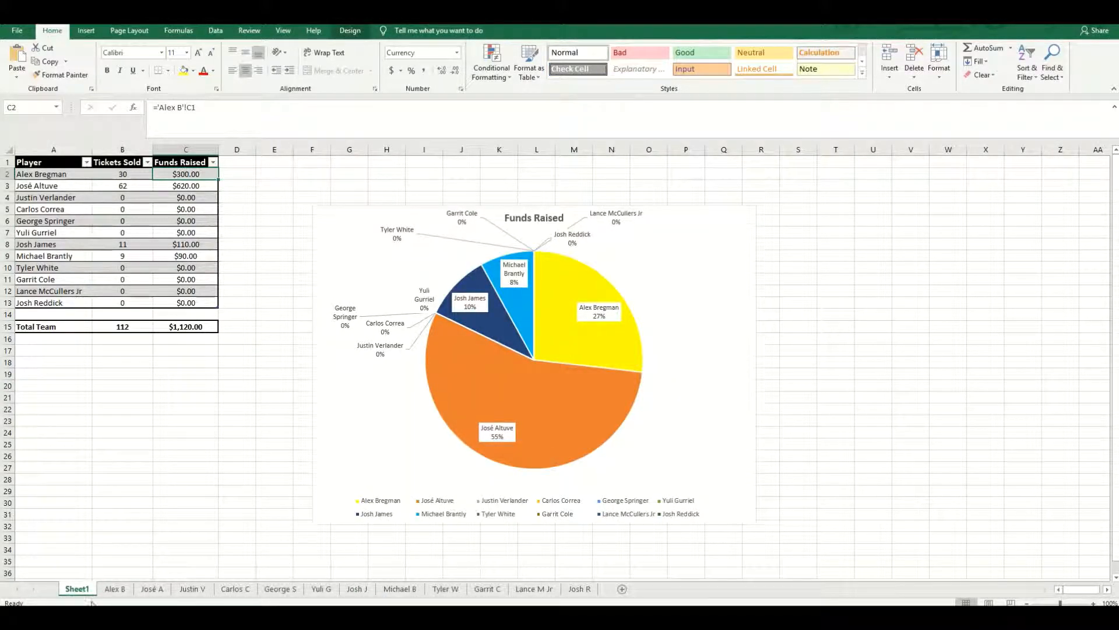
{"action": "left_click", "coordinate": [46, 176]}
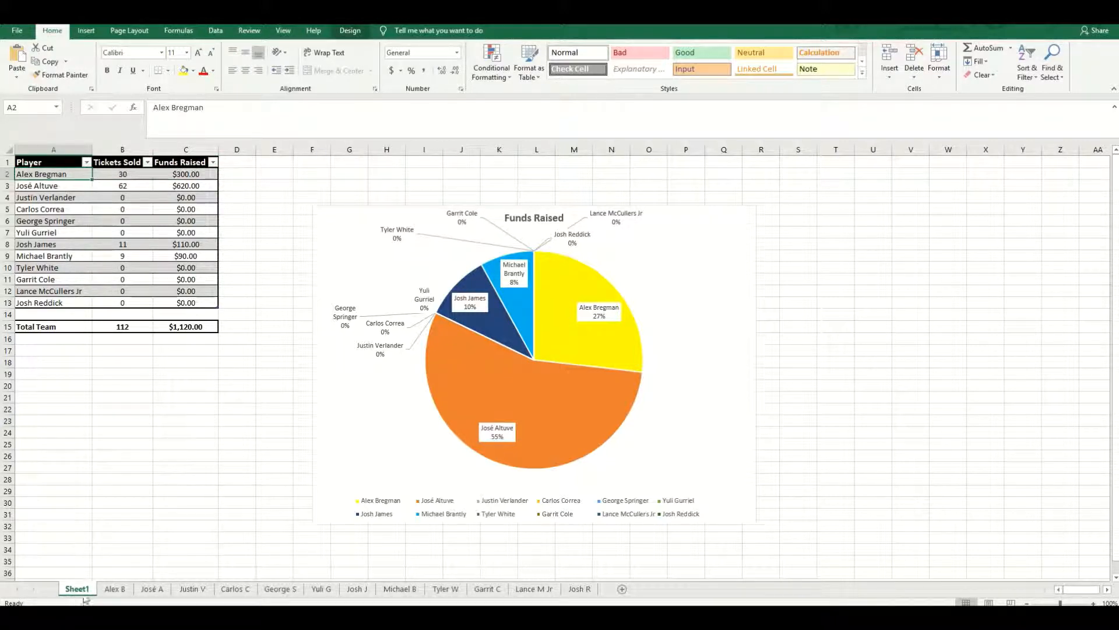
{"action": "left_click", "coordinate": [120, 173]}
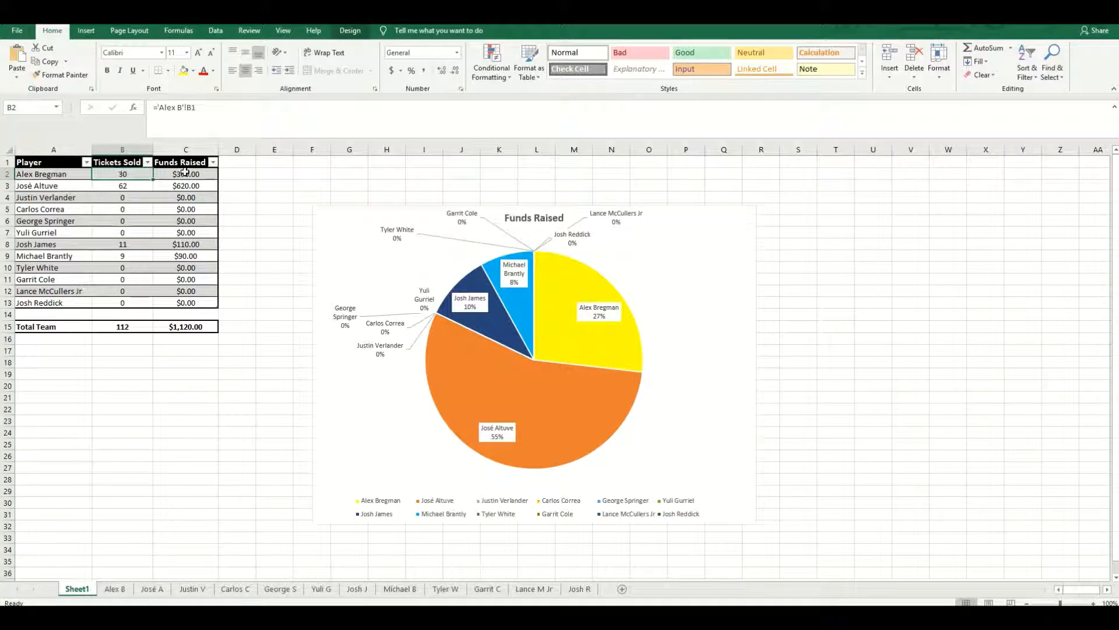
{"action": "left_click", "coordinate": [184, 172]}
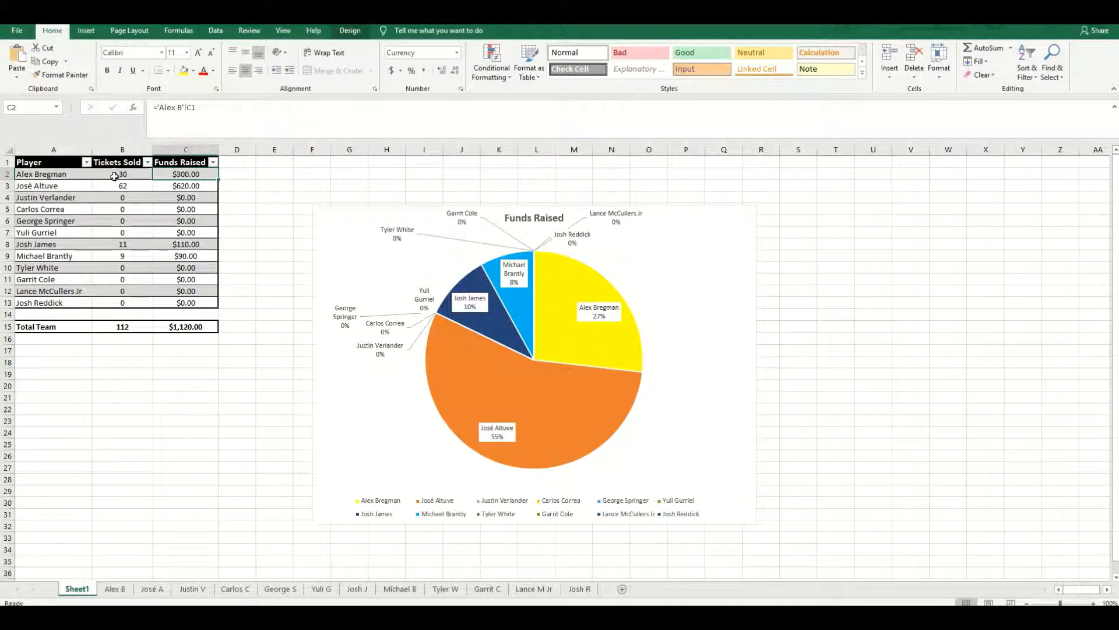
- Link Alex Bregman's Tickets Sold cell in the Sheet1 summary to the ticket total in B1 of the Alex B sheet
{"action": "left_click", "coordinate": [125, 174]}
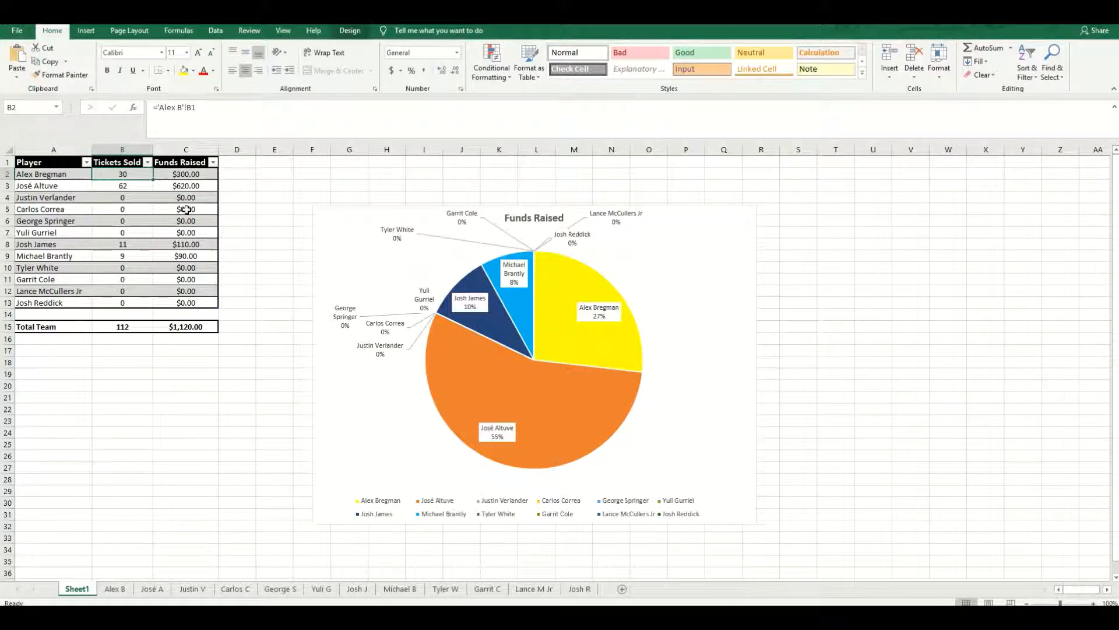
{"action": "type", "text": "="}
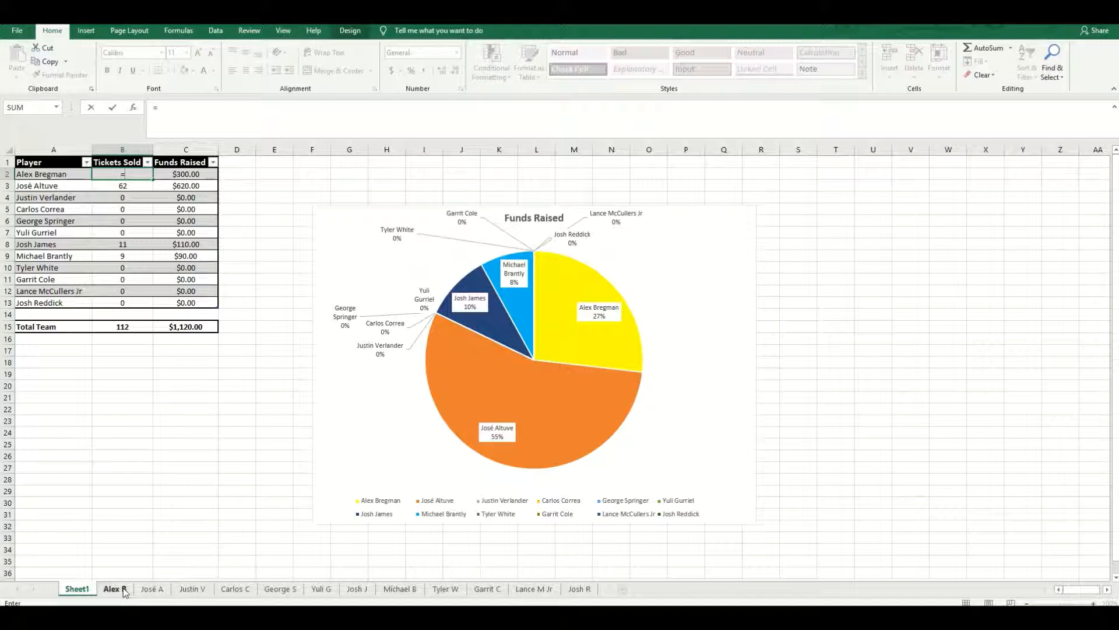
{"action": "left_click", "coordinate": [123, 589]}
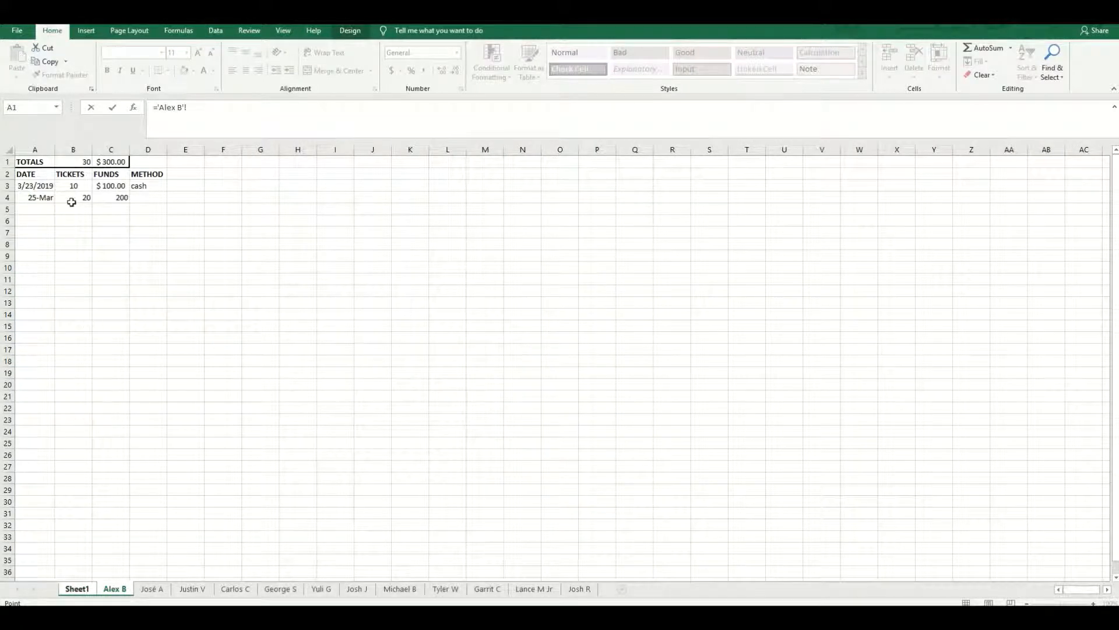
{"action": "left_click", "coordinate": [67, 161]}
{"action": "key", "text": "Return"}
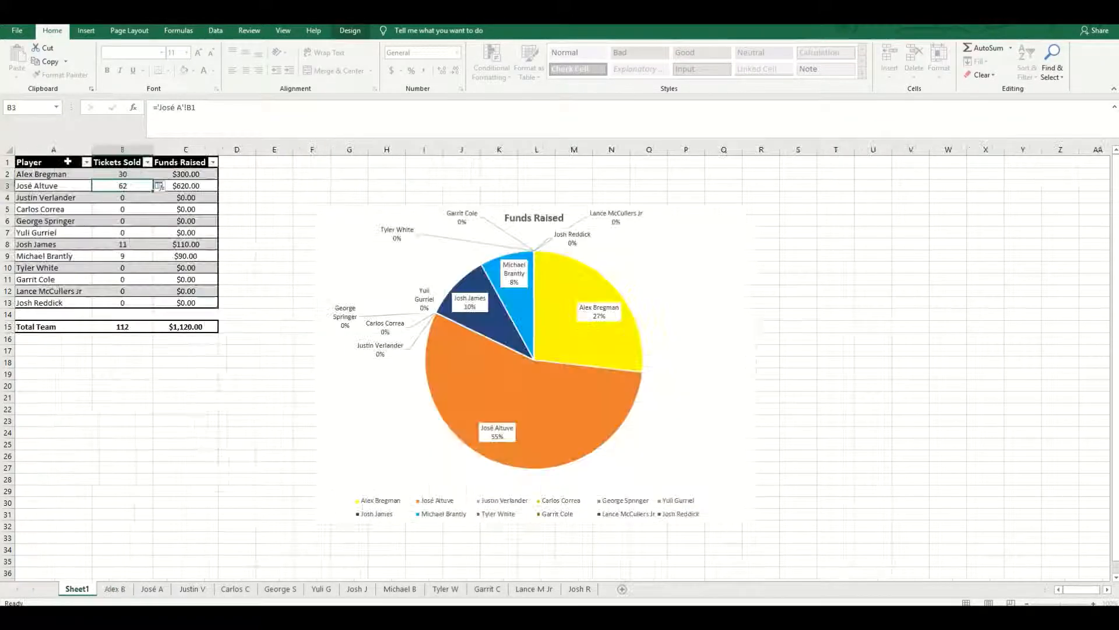
- Check the formula behind Alex Bregman's Tickets Sold and the ticket total it references on the Alex B sheet
{"action": "left_click", "coordinate": [137, 171]}
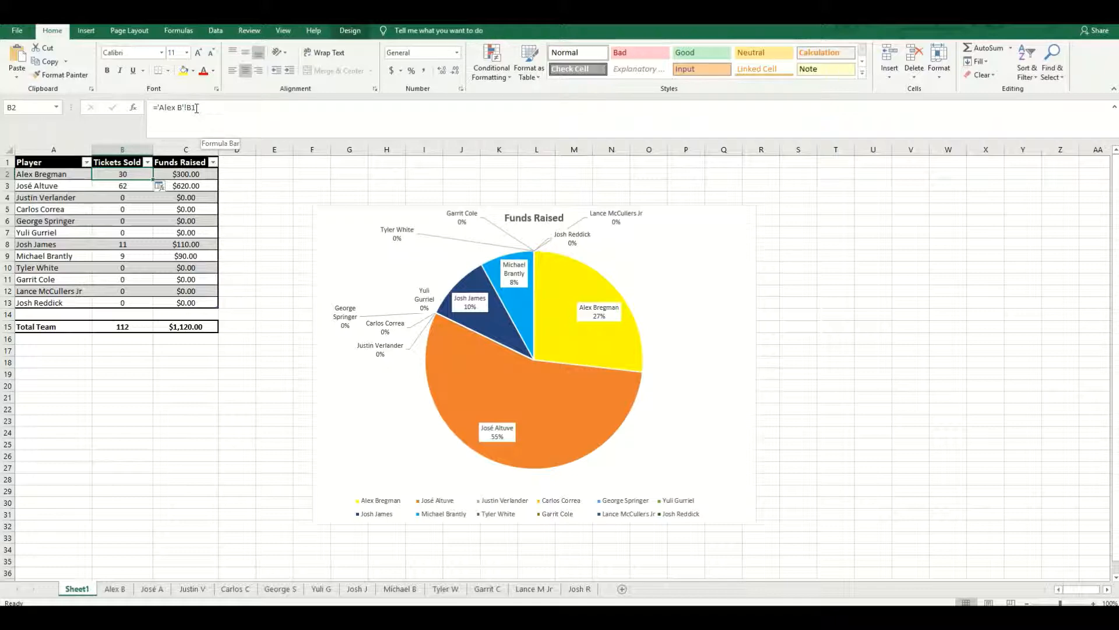
{"action": "left_click", "coordinate": [115, 589]}
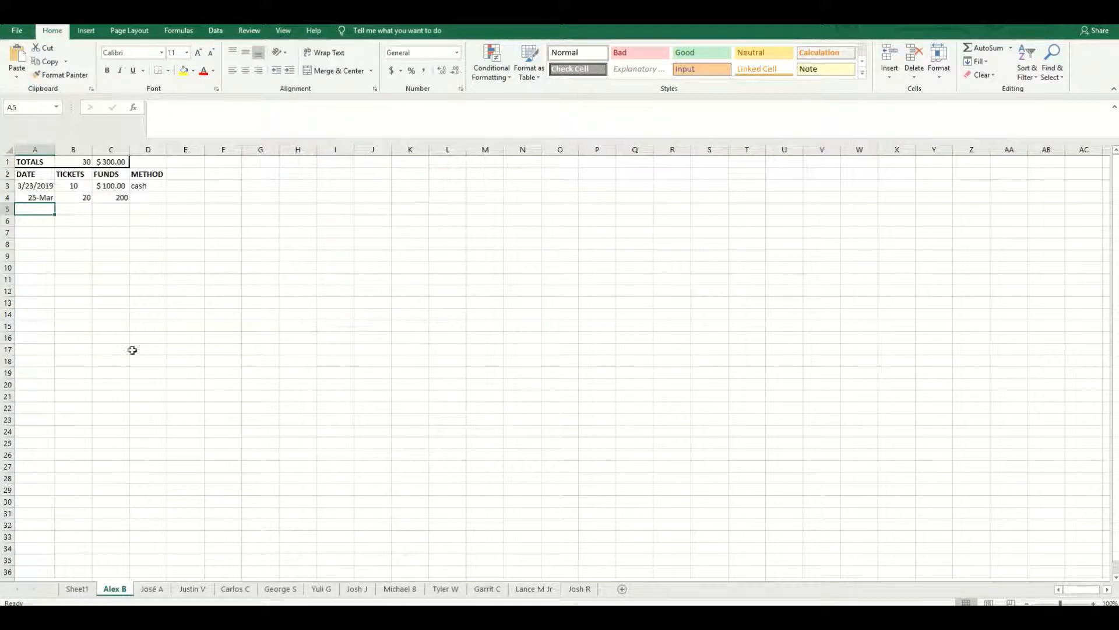
{"action": "left_click", "coordinate": [74, 163]}
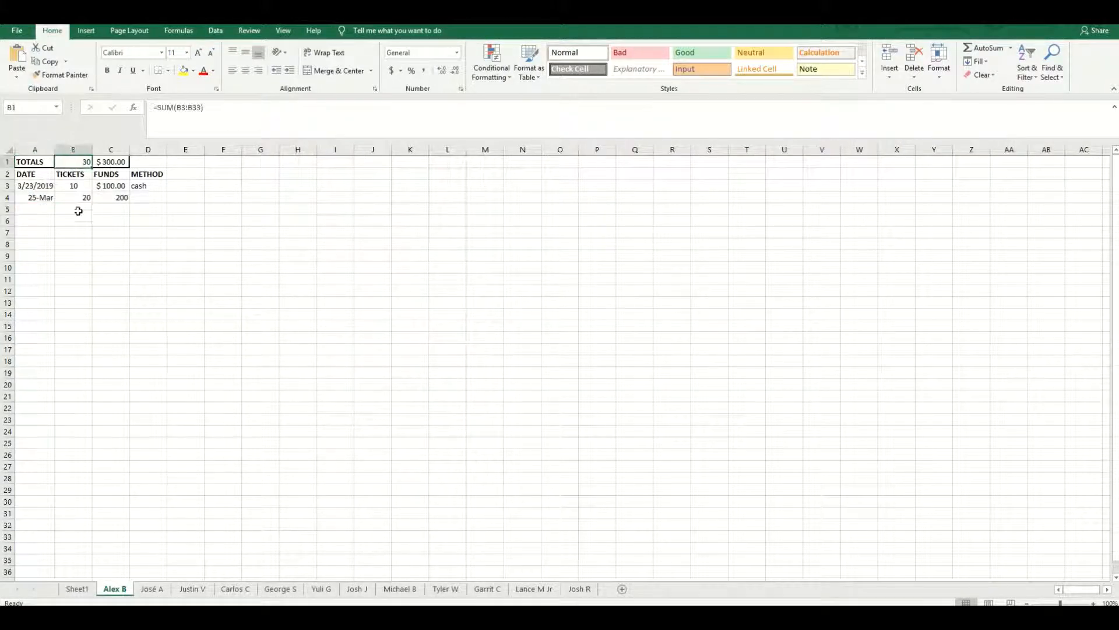
{"action": "left_click", "coordinate": [76, 589]}
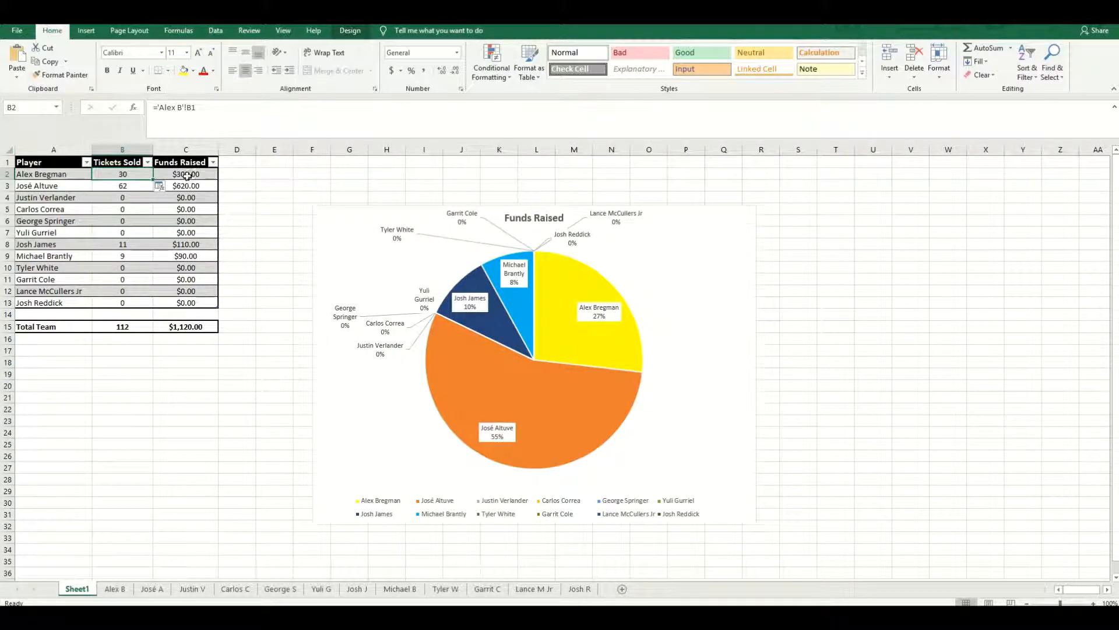
- Link Alex Bregman's Funds Raised cell in the Sheet1 summary to the funds total in C1 of the Alex B sheet
{"action": "left_click", "coordinate": [187, 175]}
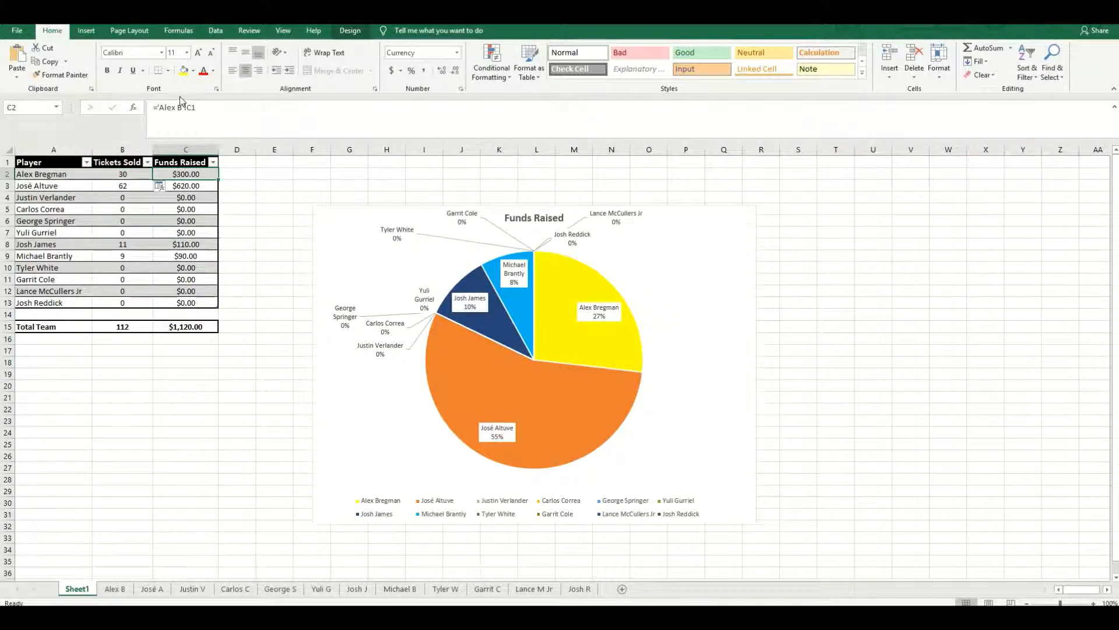
{"action": "type", "text": "="}
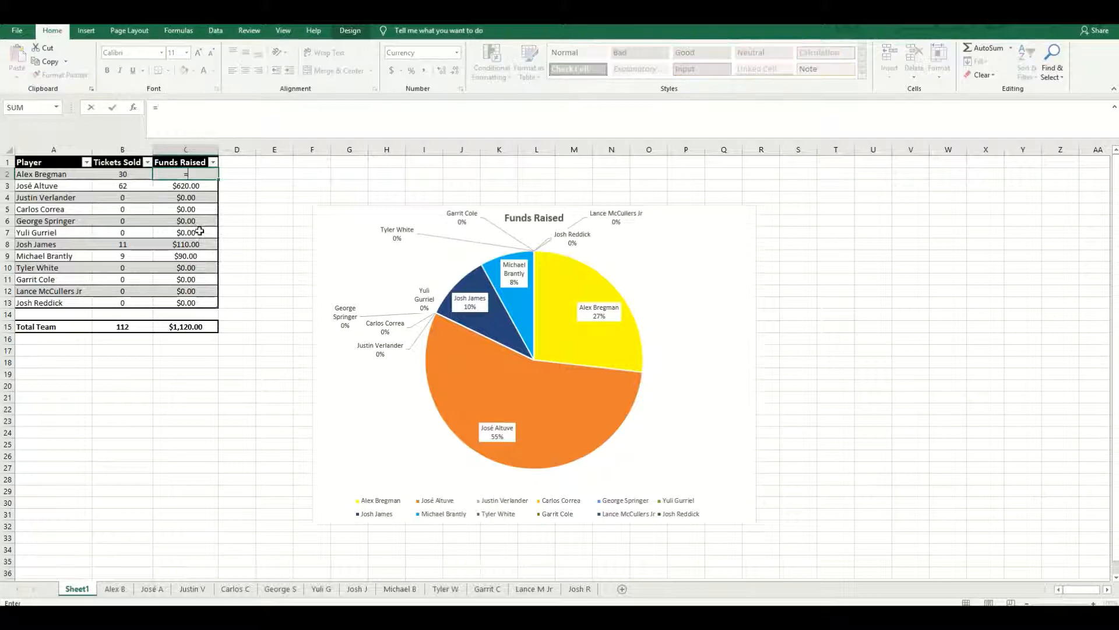
{"action": "left_click", "coordinate": [115, 589]}
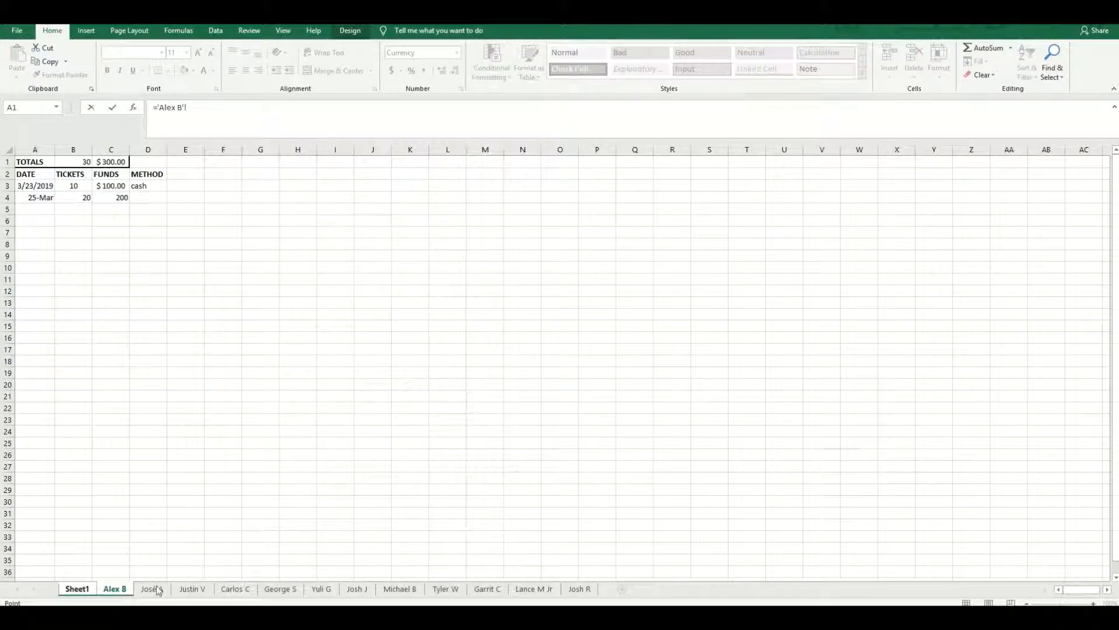
{"action": "left_click", "coordinate": [112, 164]}
{"action": "key", "text": "Return"}
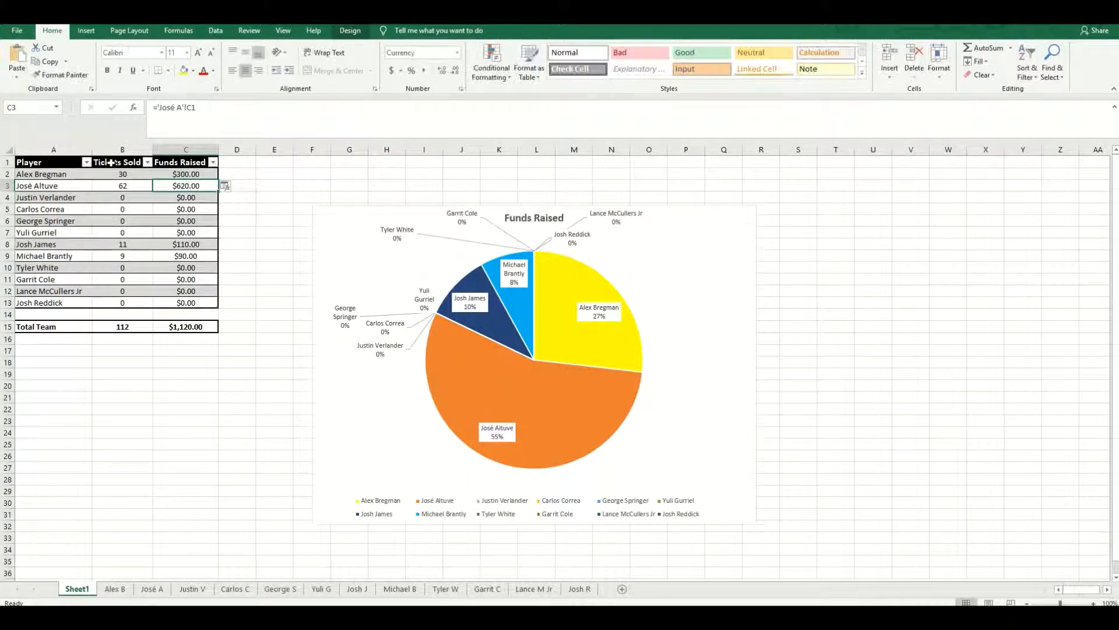
- Inspect Alex Bregman's Funds Raised formula and the tickets and funds total formulas on the Alex B sheet
{"action": "left_click", "coordinate": [181, 173]}
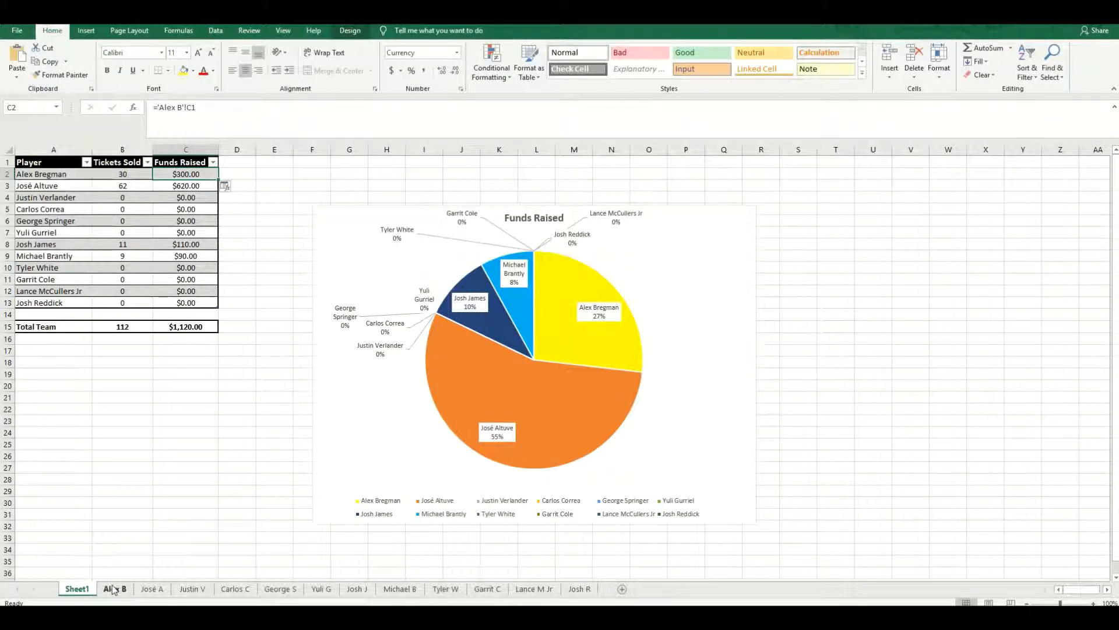
{"action": "left_click", "coordinate": [115, 588]}
{"action": "left_click", "coordinate": [73, 161]}
{"action": "left_click", "coordinate": [123, 163]}
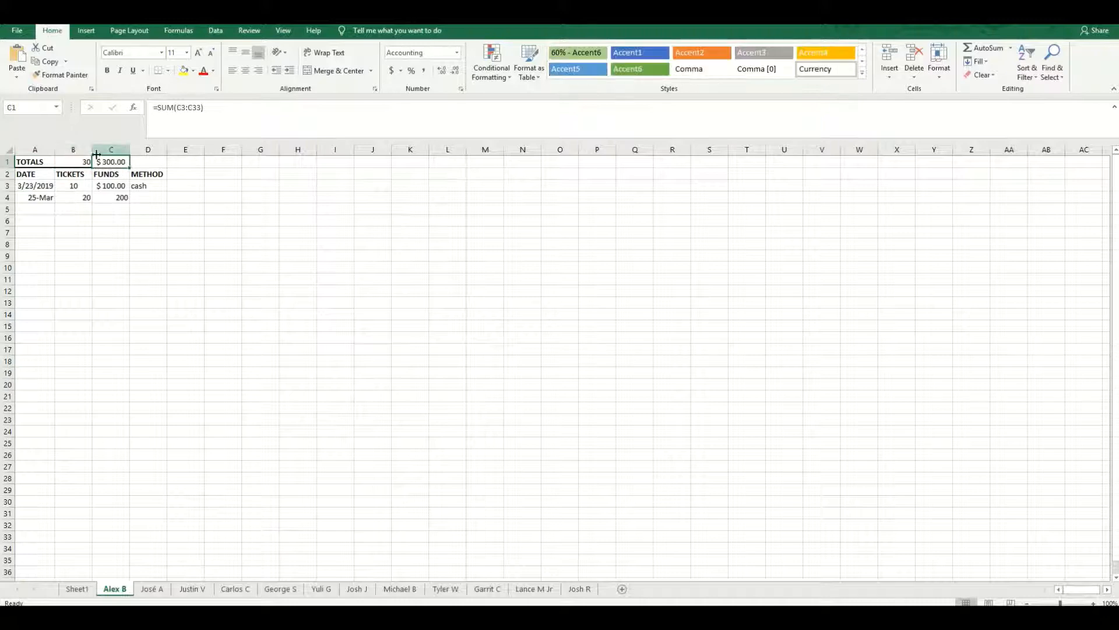
{"action": "left_click", "coordinate": [73, 588]}
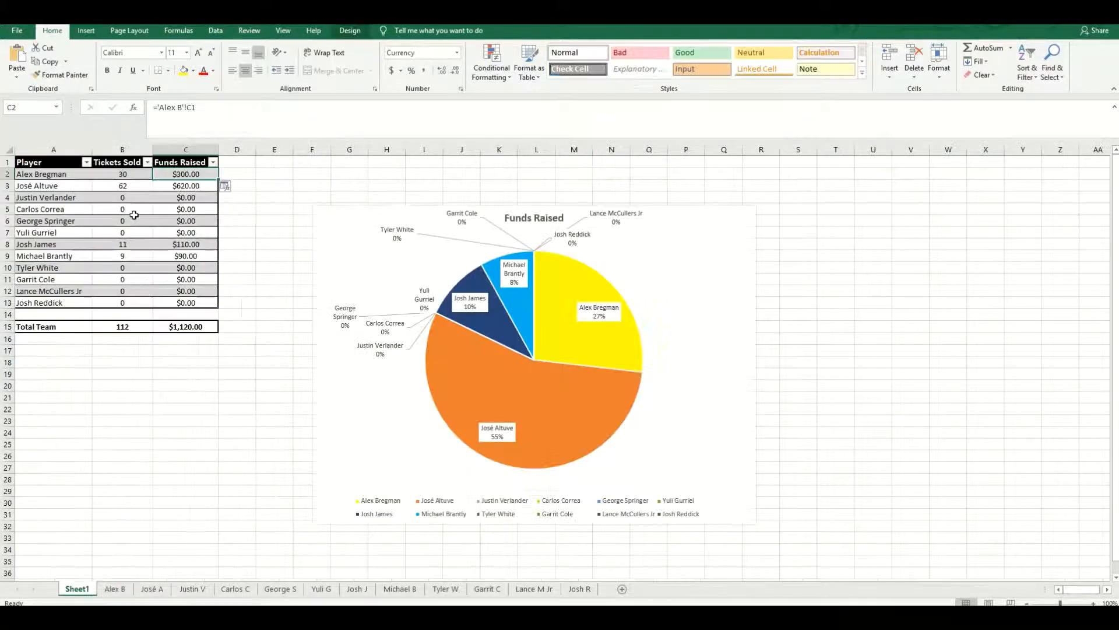
- Inspect José Altuve's Tickets Sold formula on Sheet1 and the ticket total formula on the José A sheet
{"action": "left_click", "coordinate": [64, 186]}
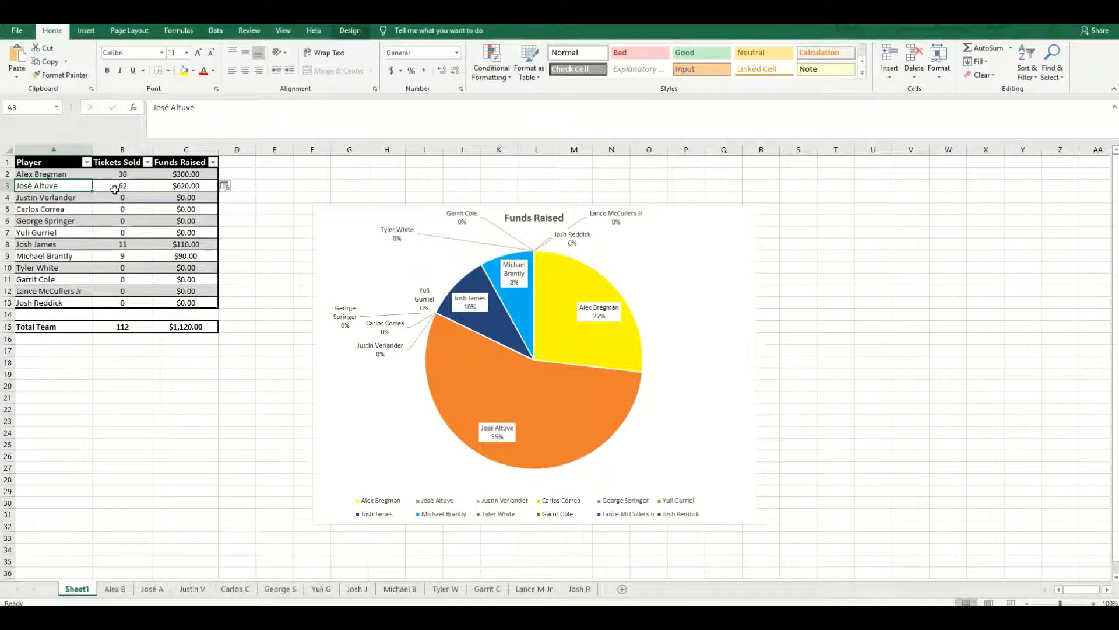
{"action": "left_click", "coordinate": [119, 186]}
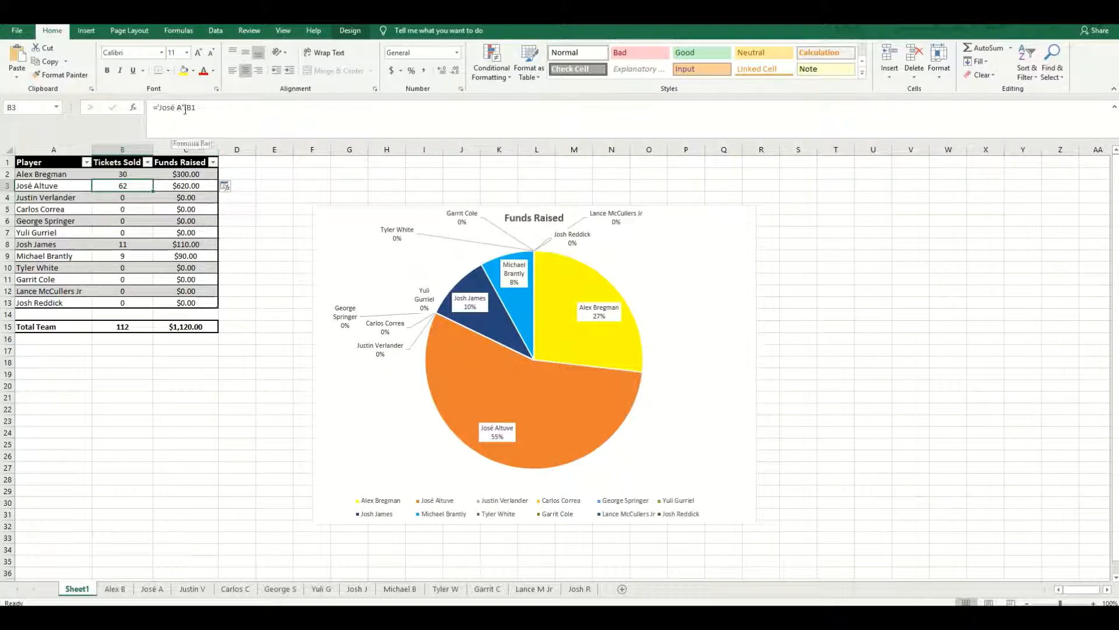
{"action": "left_click", "coordinate": [150, 589]}
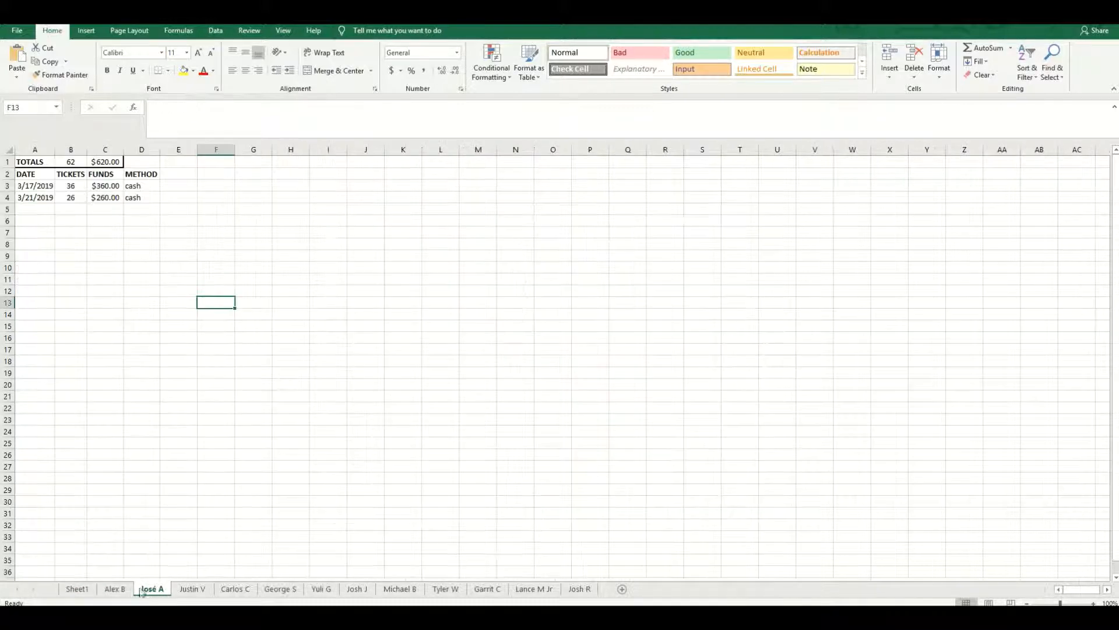
{"action": "left_click", "coordinate": [71, 161]}
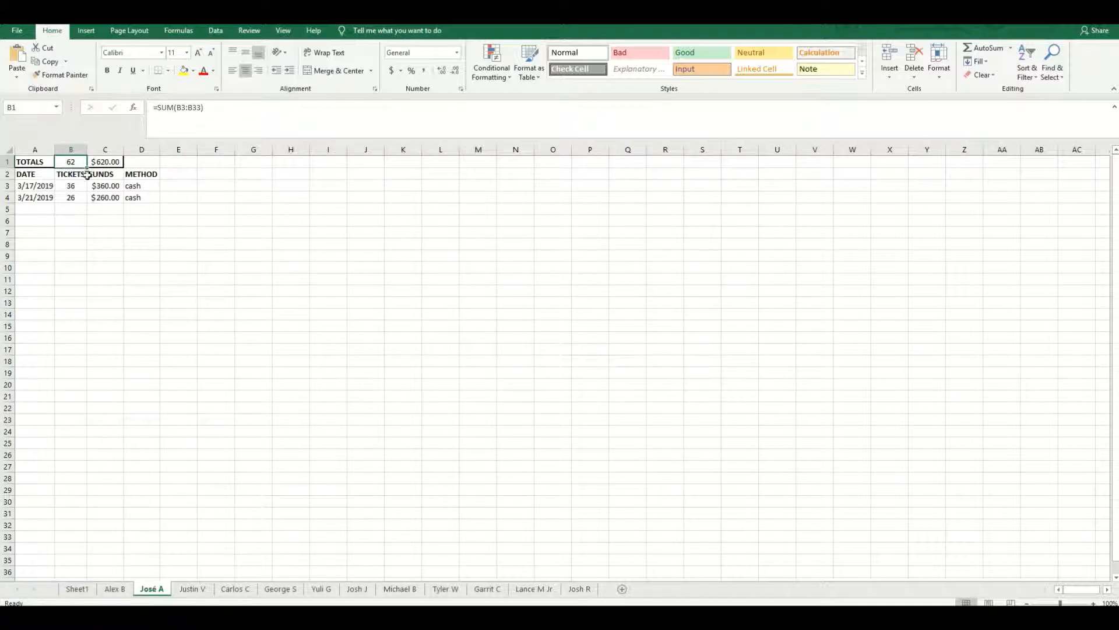
{"action": "left_click", "coordinate": [100, 312]}
{"action": "left_click", "coordinate": [71, 163]}
{"action": "triple_click", "coordinate": [217, 111]}
{"action": "key", "text": "BackSpace"}
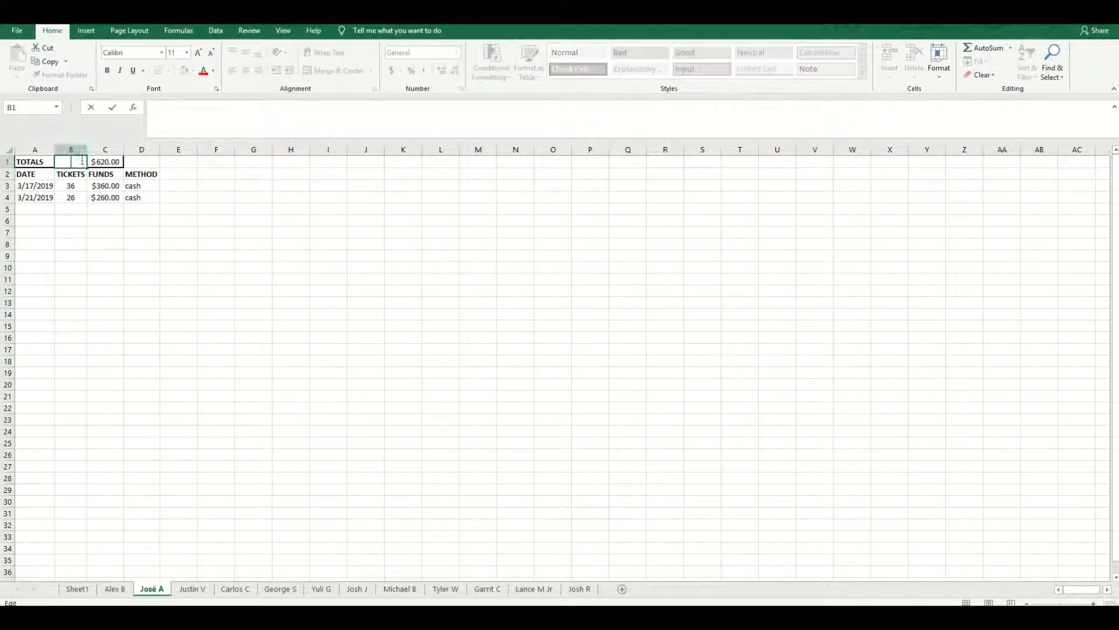
{"action": "type", "text": "="}
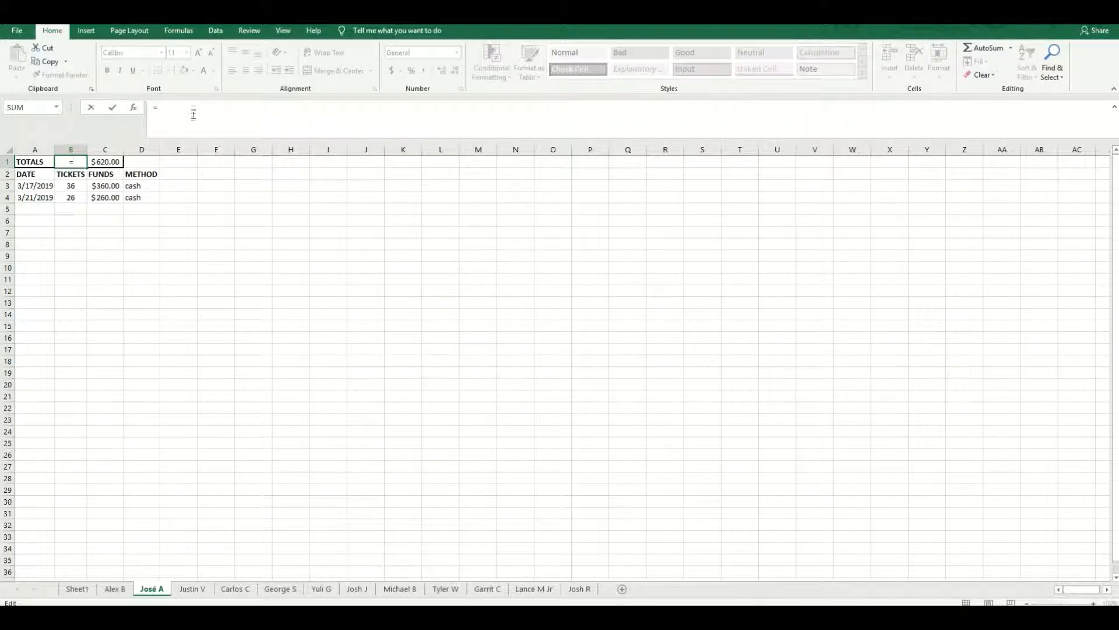
{"action": "left_click", "coordinate": [983, 52]}
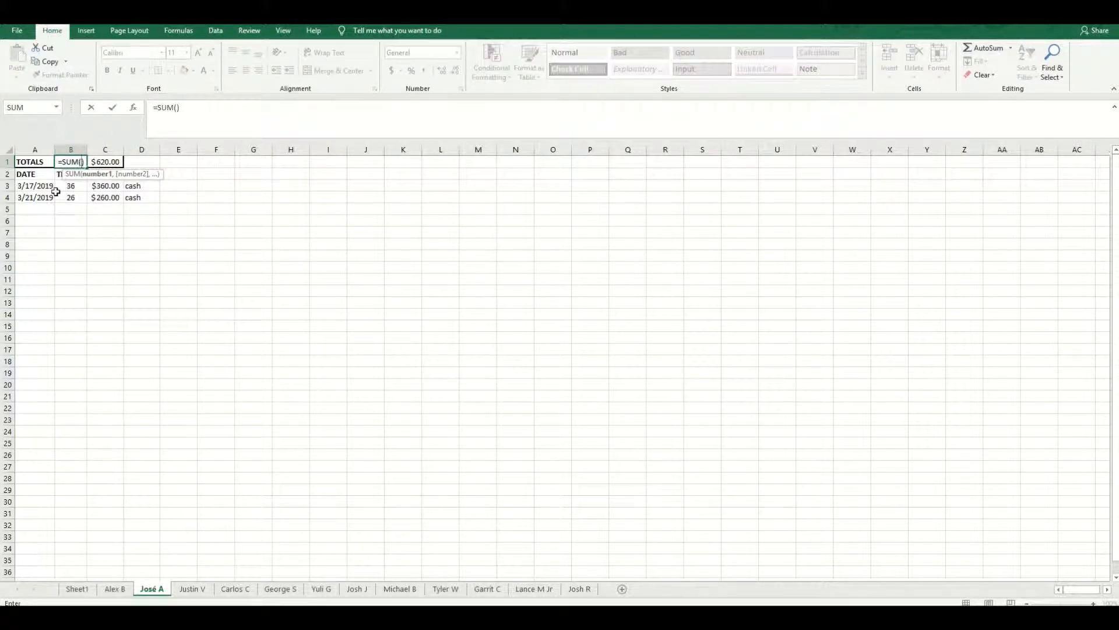
{"action": "left_click_drag", "start_coordinate": [78, 184], "coordinate": [82, 503]}
{"action": "key", "text": "Return"}
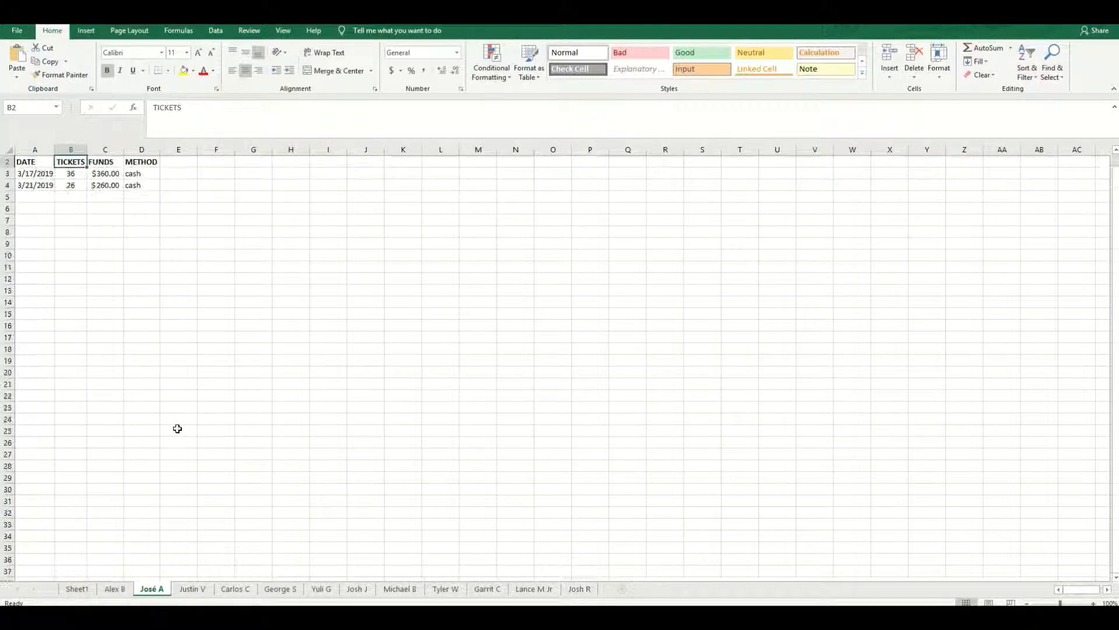
{"action": "left_click", "coordinate": [73, 161]}
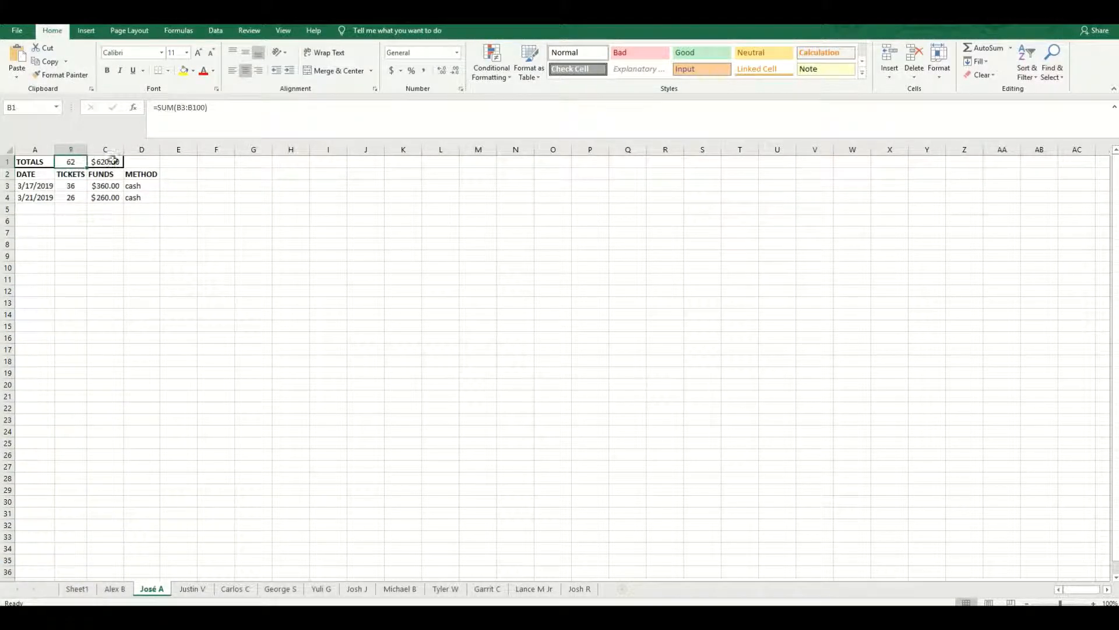
{"action": "left_click", "coordinate": [102, 162]}
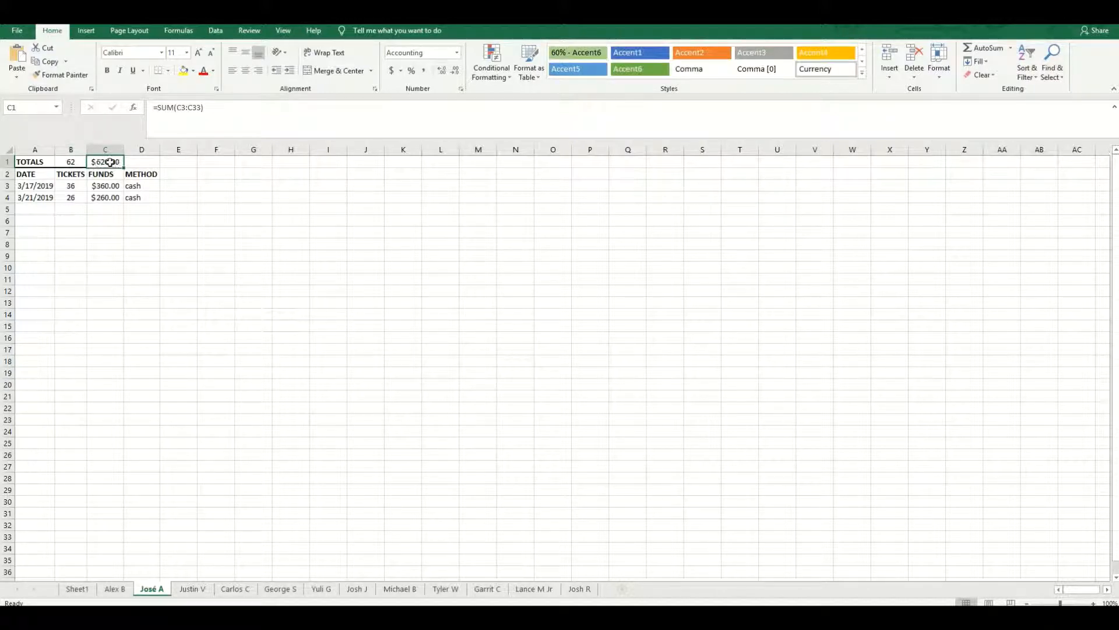
{"action": "left_click", "coordinate": [70, 161]}
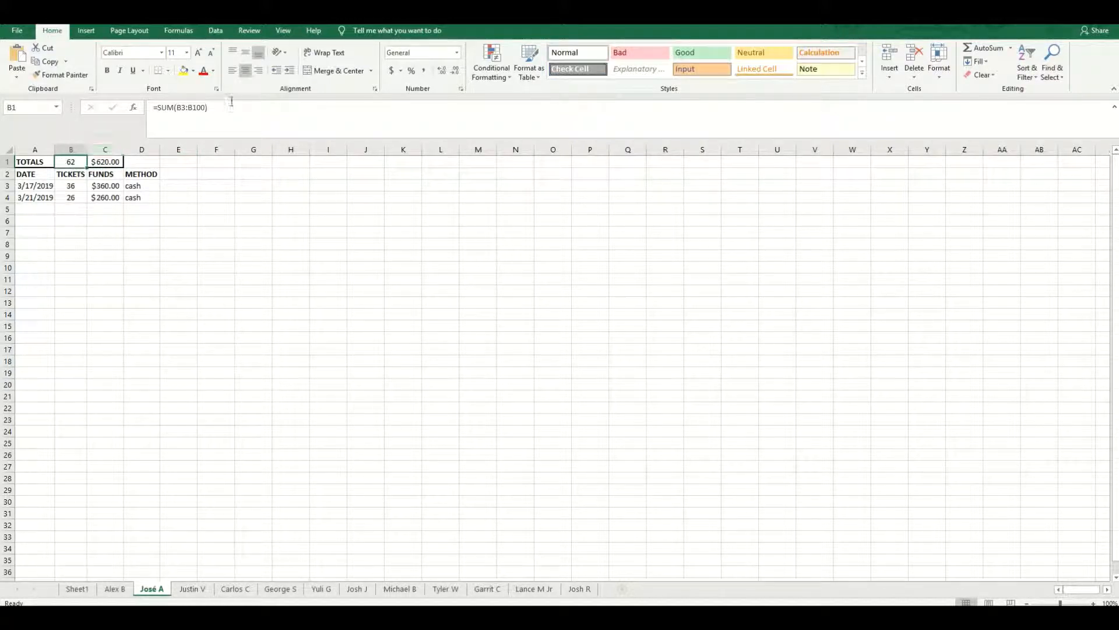
{"action": "left_click", "coordinate": [95, 163]}
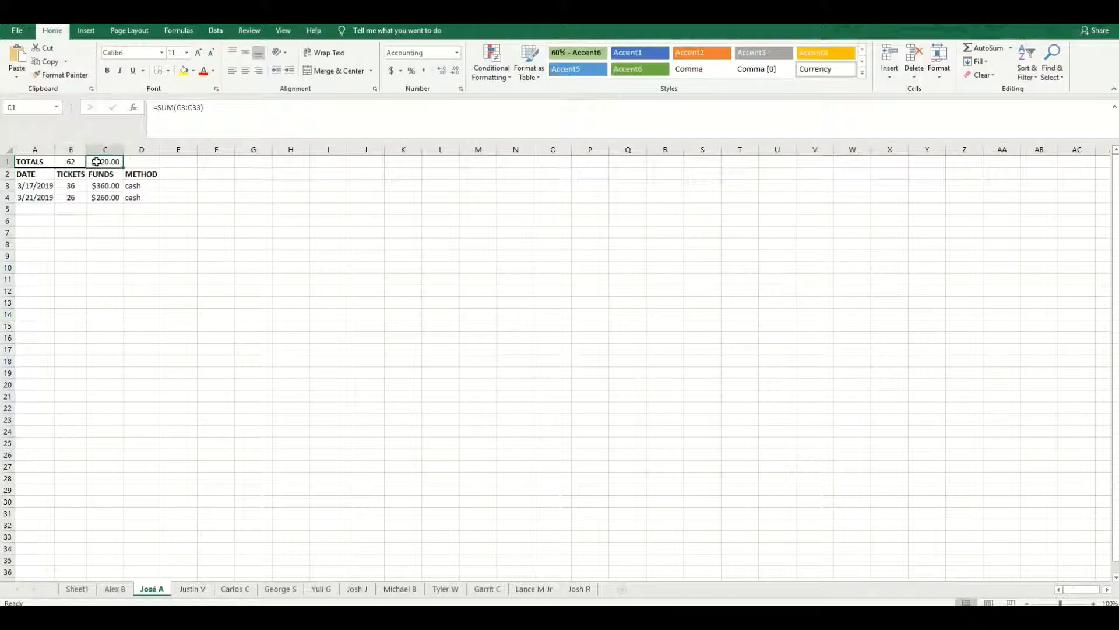
{"action": "left_click", "coordinate": [215, 263]}
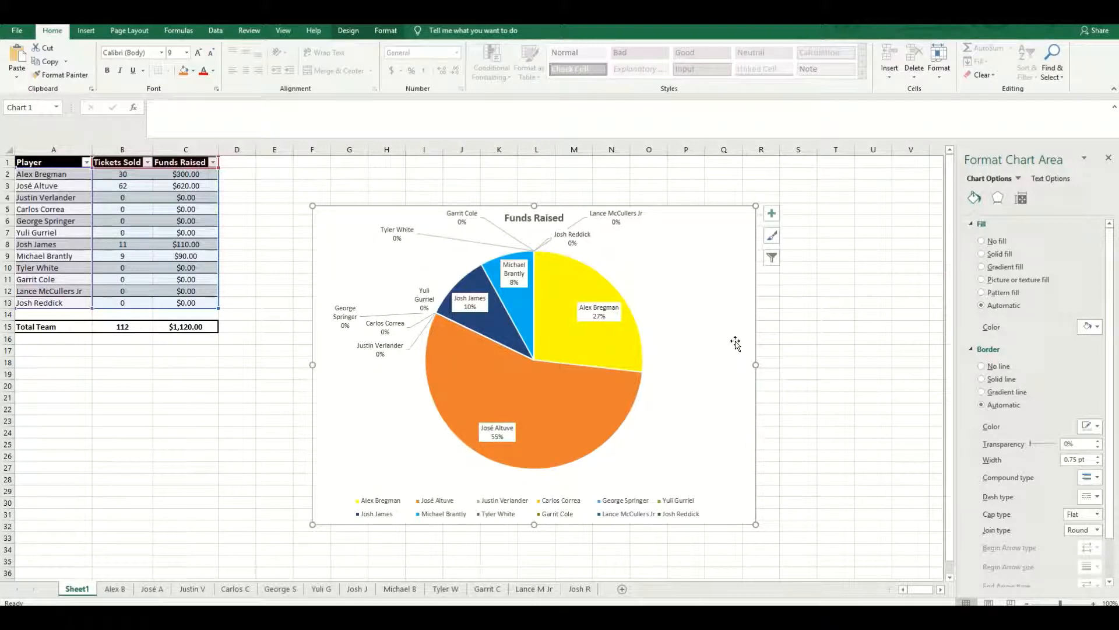
- Delete the Funds Raised pie chart from Sheet1 and insert a blank 2-D pie chart in its place
{"action": "key", "text": "Delete"}
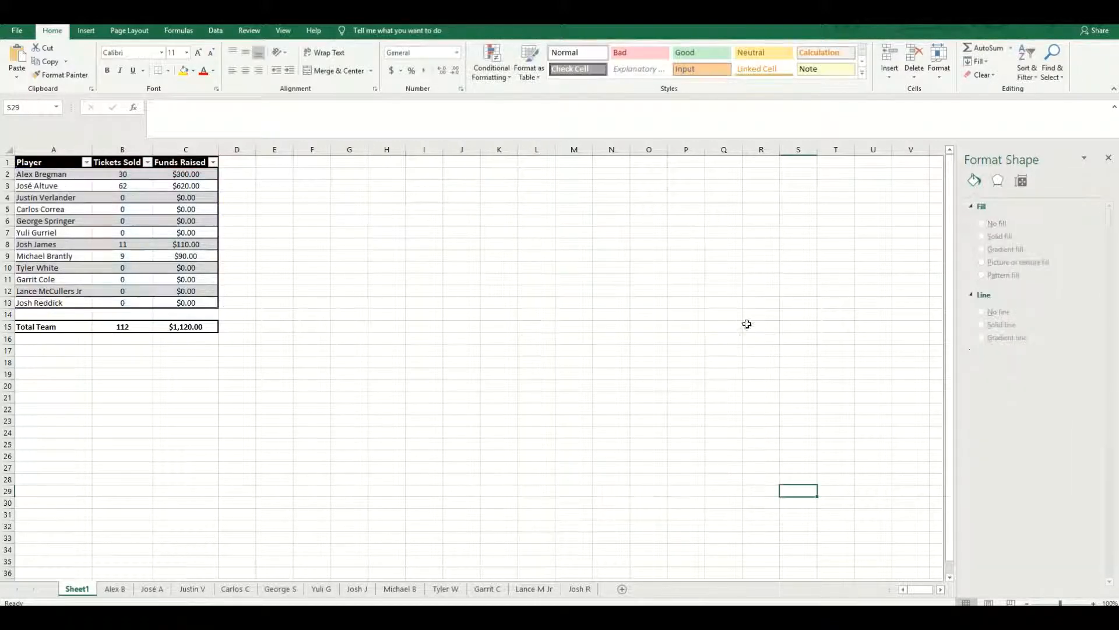
{"action": "left_click", "coordinate": [277, 233]}
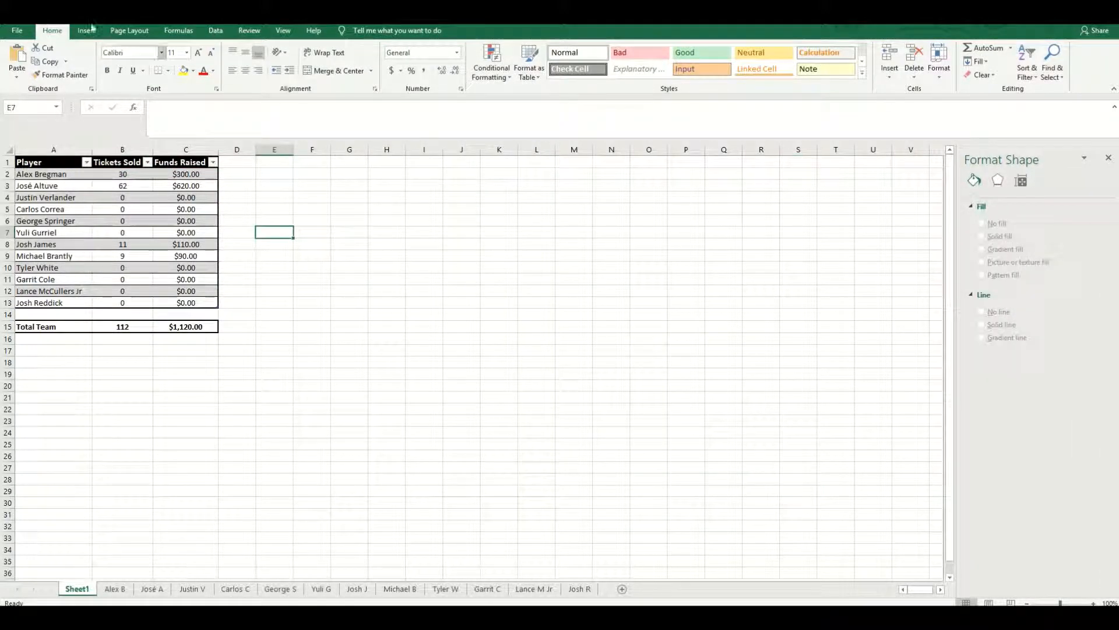
{"action": "left_click", "coordinate": [86, 30]}
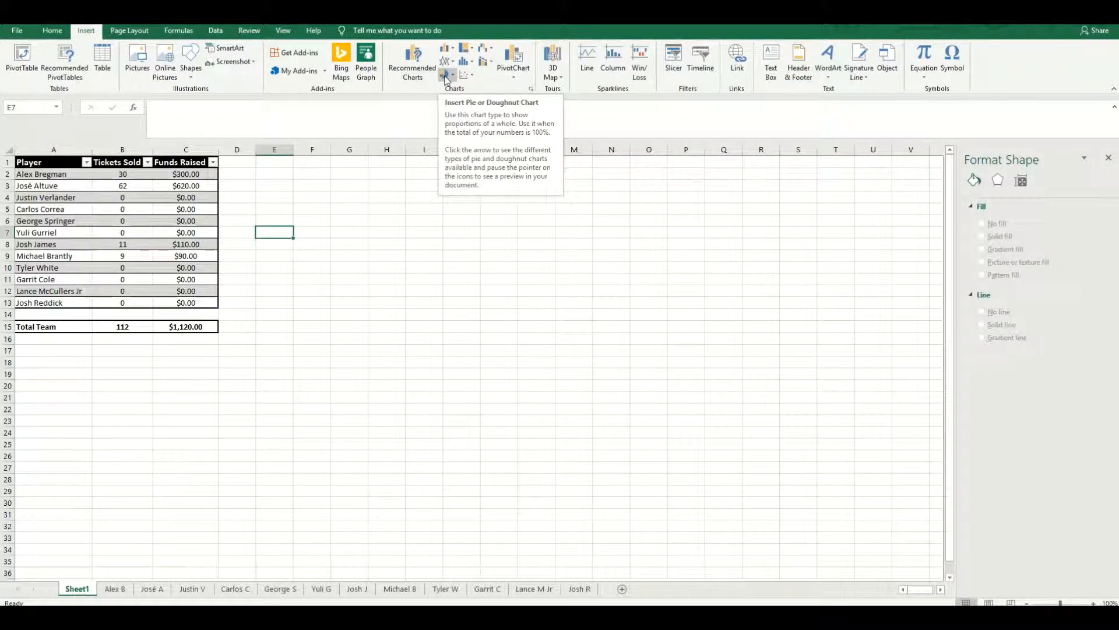
{"action": "left_click", "coordinate": [446, 77]}
{"action": "left_click", "coordinate": [455, 115]}
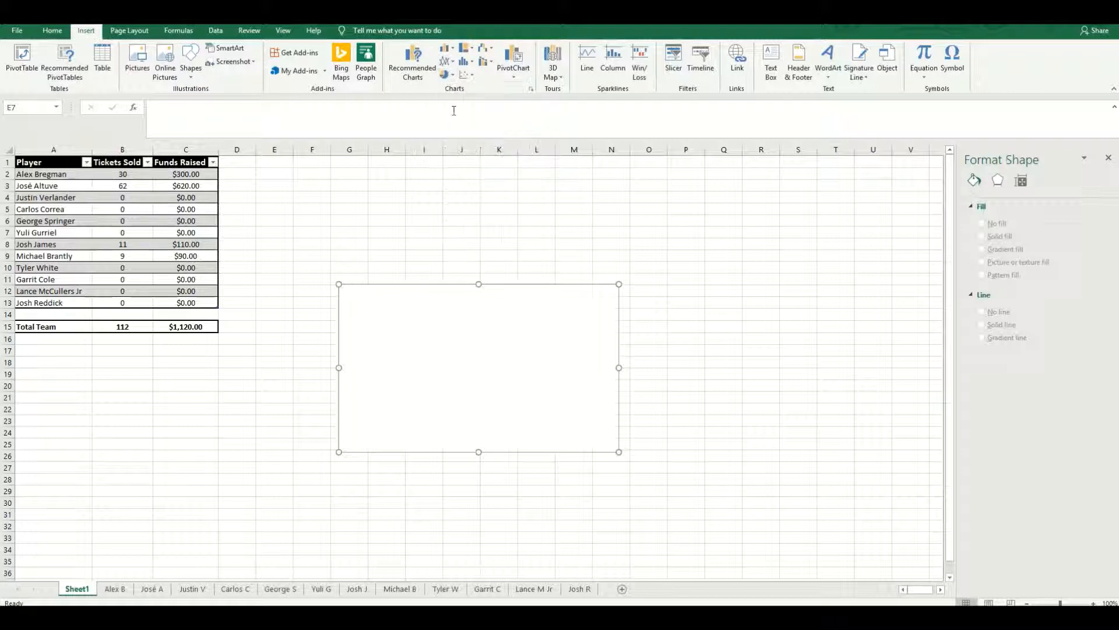
- Set the blank pie chart's data source to the whole player table, =Table1[#All], and exclude the Tickets Sold series
{"action": "right_click", "coordinate": [461, 357]}
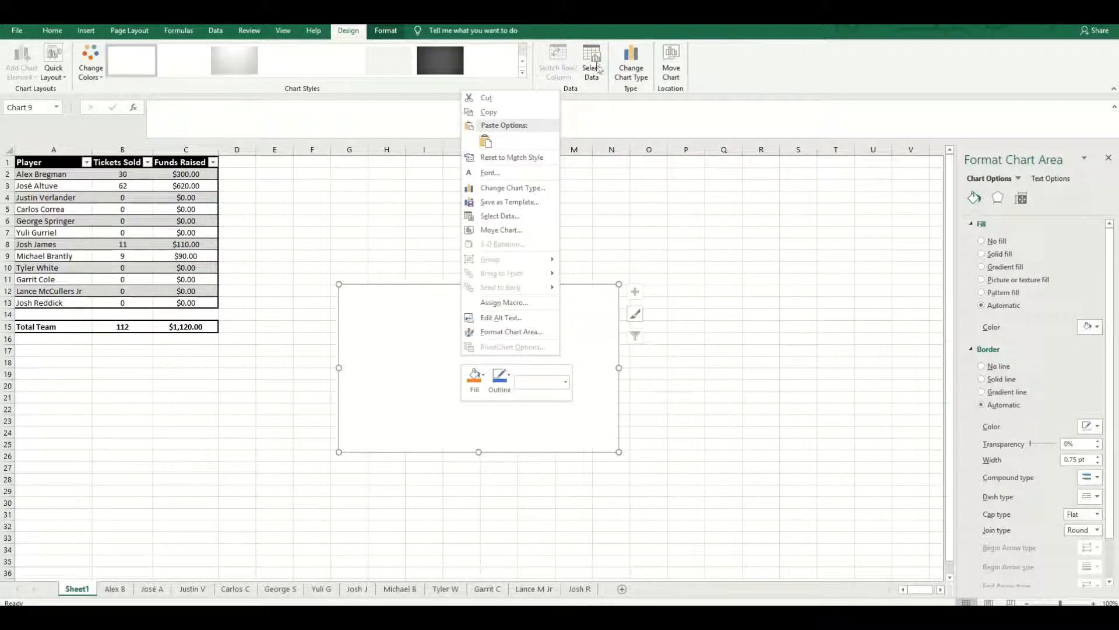
{"action": "left_click", "coordinate": [516, 216]}
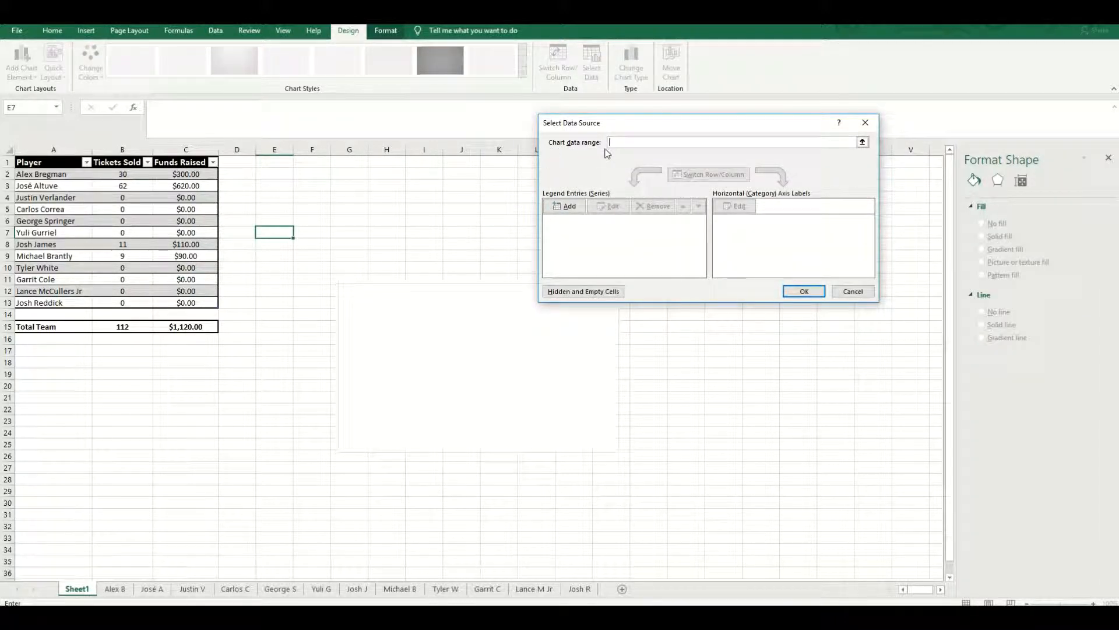
{"action": "left_click_drag", "start_coordinate": [70, 167], "coordinate": [188, 301]}
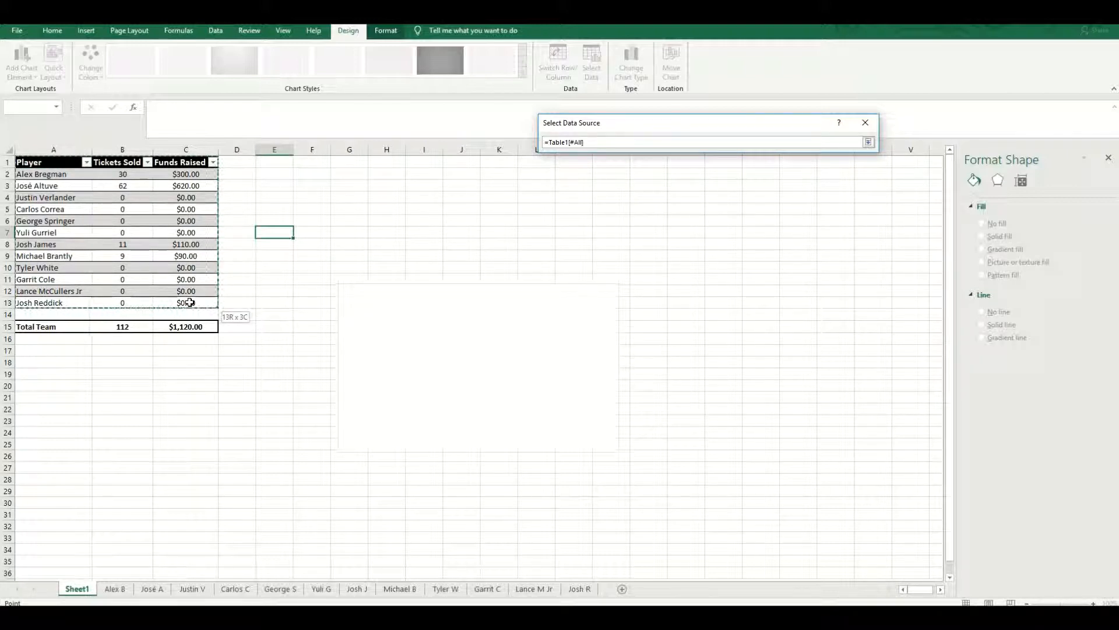
{"action": "left_click_drag", "start_coordinate": [189, 302], "coordinate": [190, 302]}
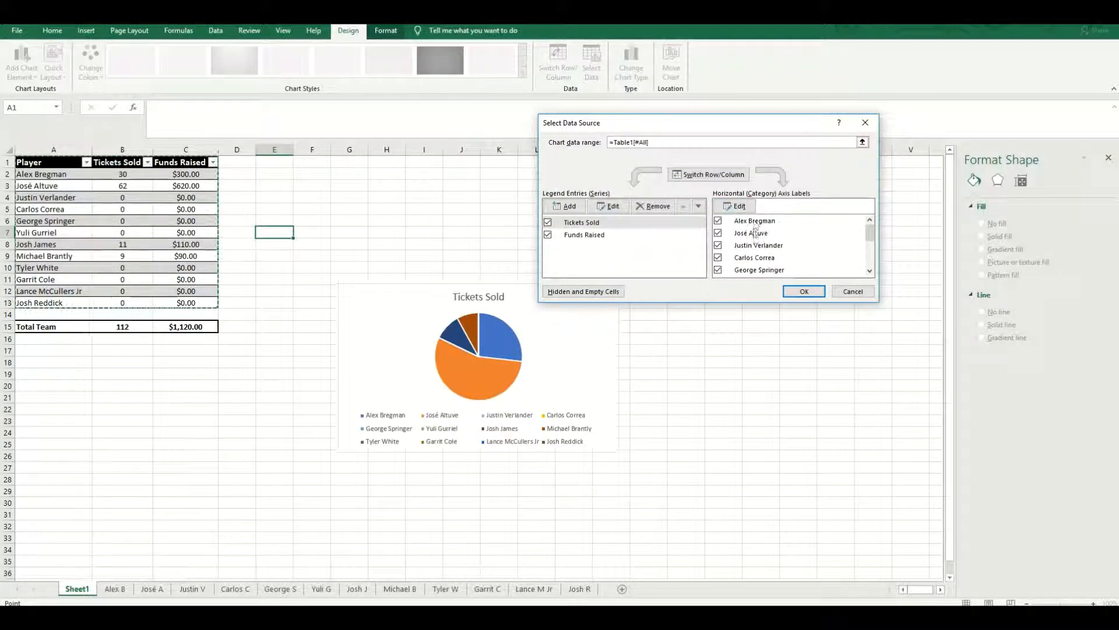
{"action": "scroll", "coordinate": [756, 271], "scroll_direction": "down", "scroll_amount": 2}
{"action": "scroll", "coordinate": [756, 271], "scroll_direction": "up", "scroll_amount": 2}
{"action": "left_click", "coordinate": [548, 223]}
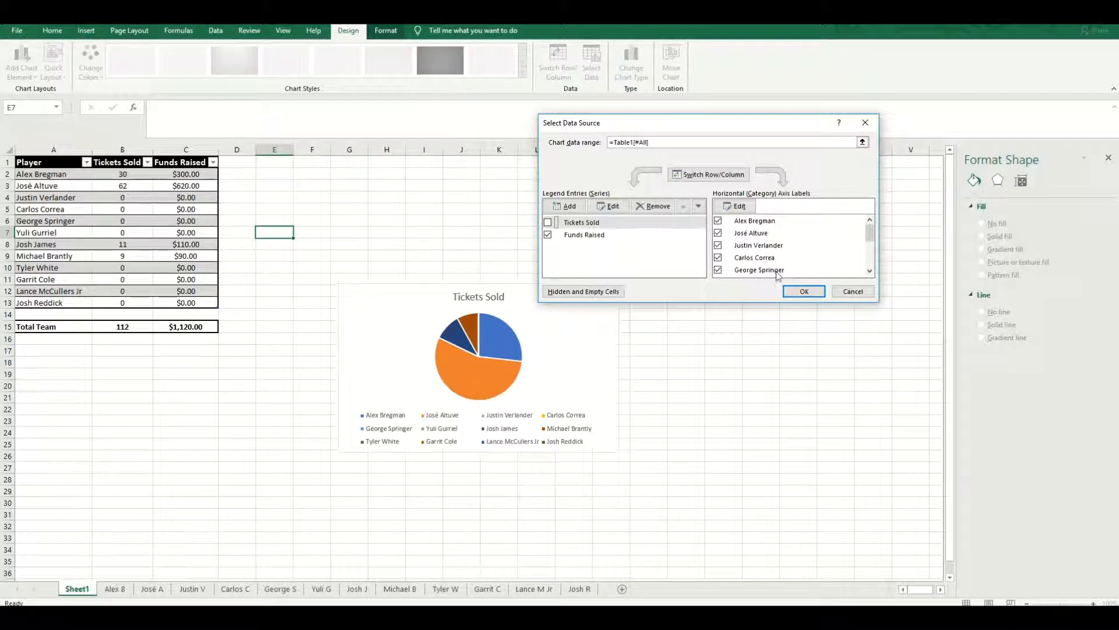
{"action": "left_click", "coordinate": [803, 291]}
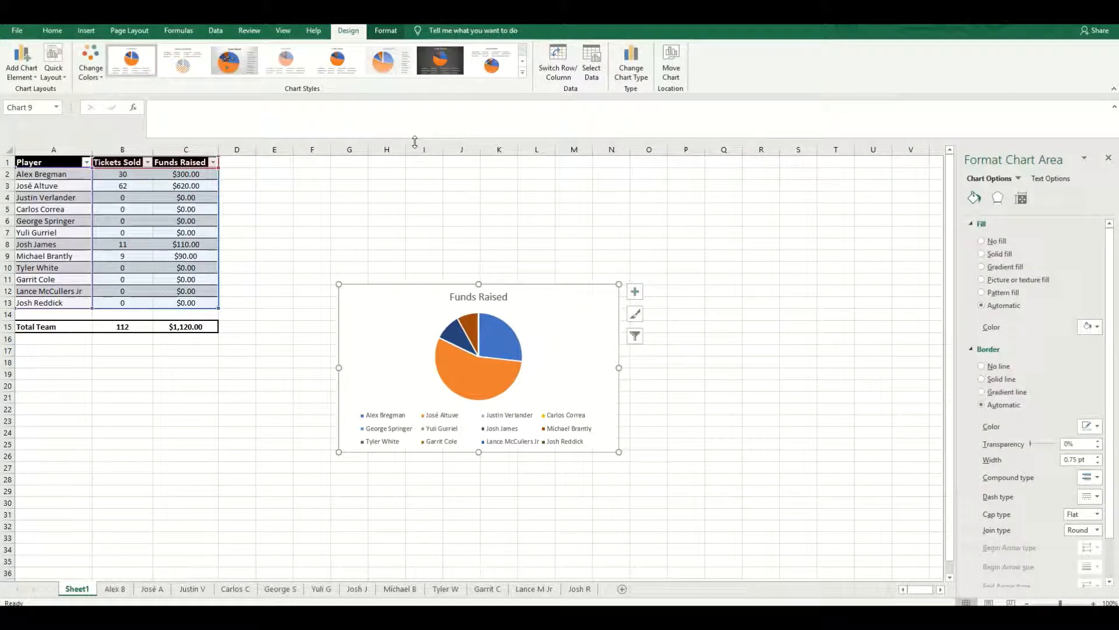
- Enlarge the Funds Raised pie chart and place it beside the table, spanning about F4 to R31
{"action": "left_click_drag", "start_coordinate": [617, 283], "coordinate": [722, 186]}
{"action": "left_click_drag", "start_coordinate": [342, 450], "coordinate": [234, 512]}
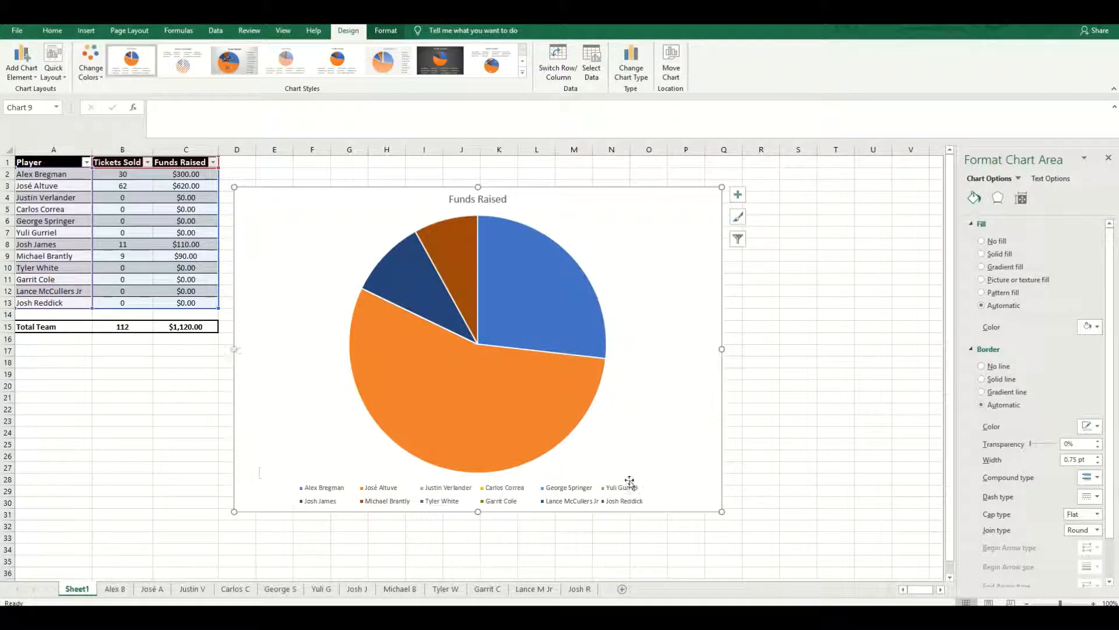
{"action": "left_click_drag", "start_coordinate": [647, 363], "coordinate": [705, 377]}
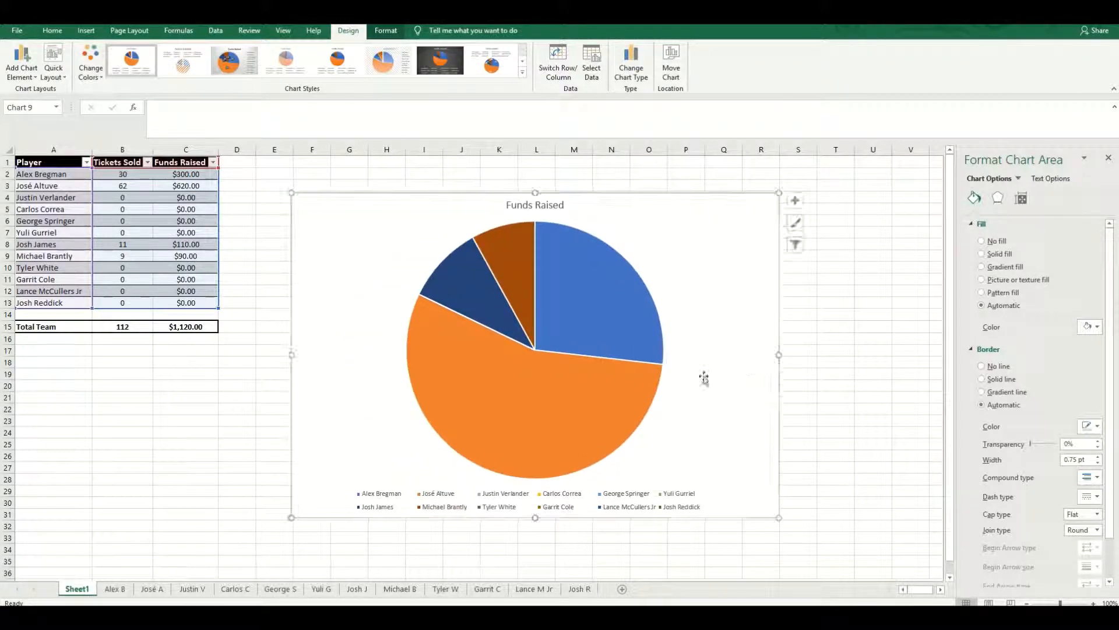
- Add data labels to the slices of the Funds Raised pie
{"action": "left_click", "coordinate": [613, 383]}
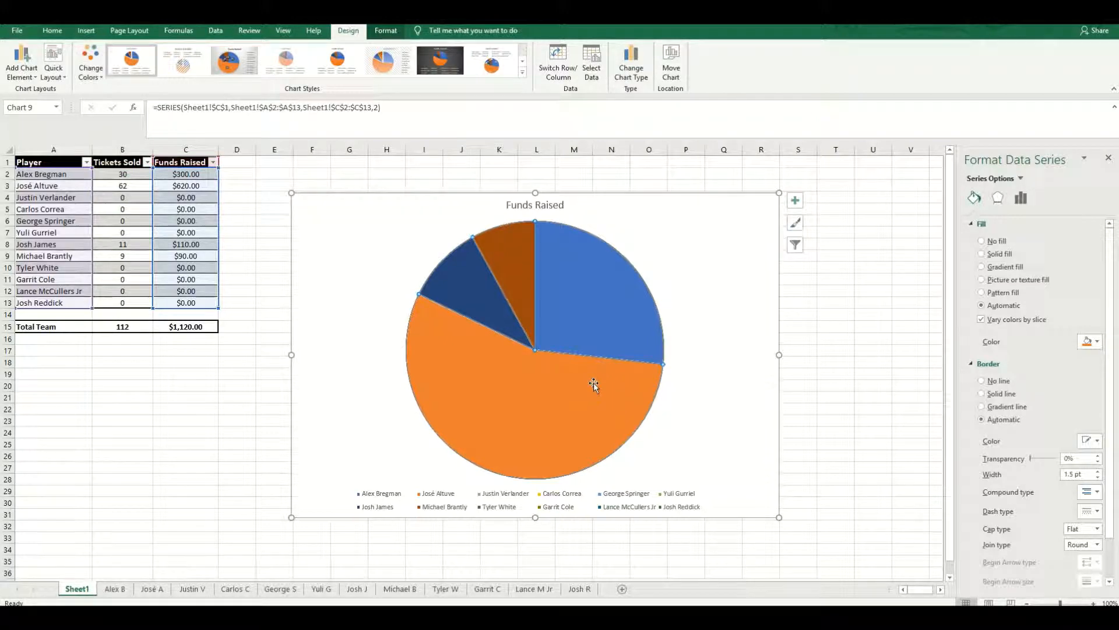
{"action": "right_click", "coordinate": [593, 384]}
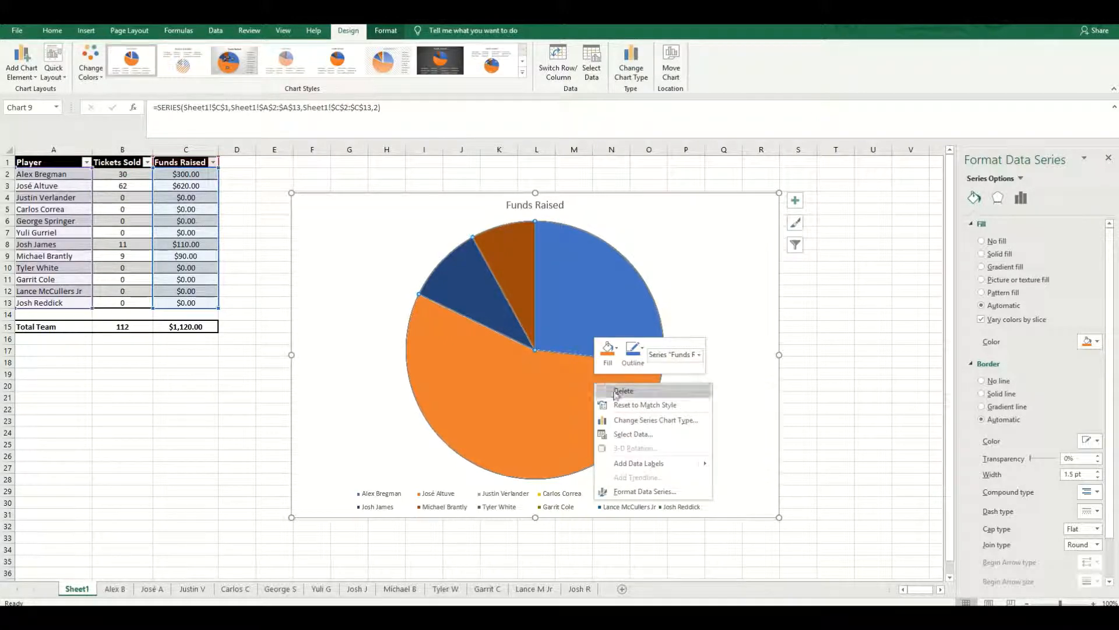
{"action": "left_click", "coordinate": [639, 463]}
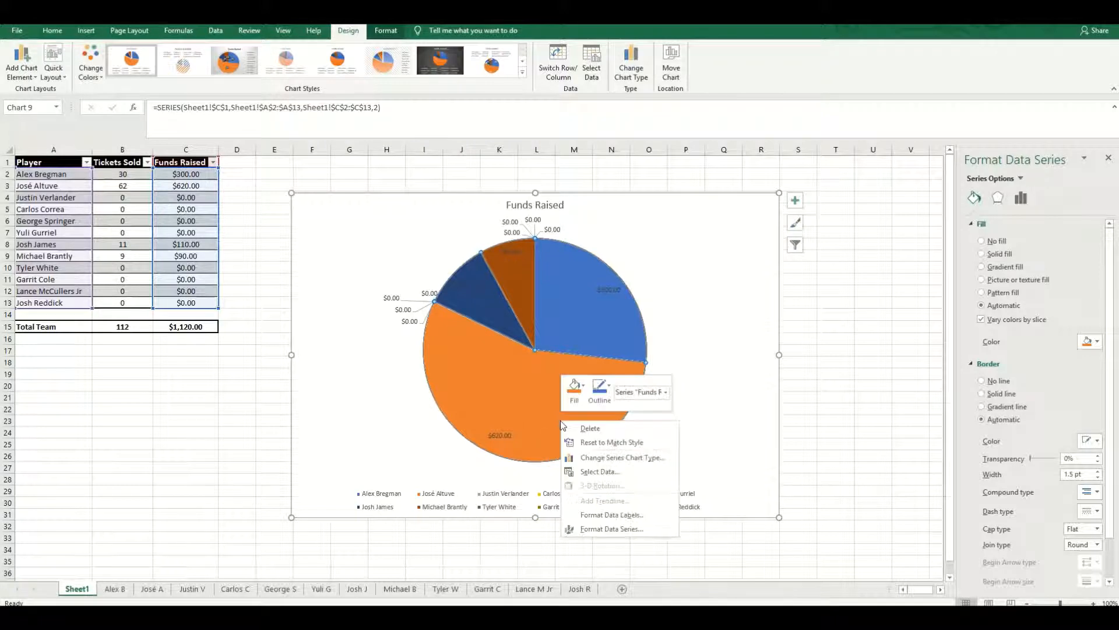
- Format the pie's data labels to contain Category Name and Percentage, without Value
{"action": "right_click", "coordinate": [561, 421]}
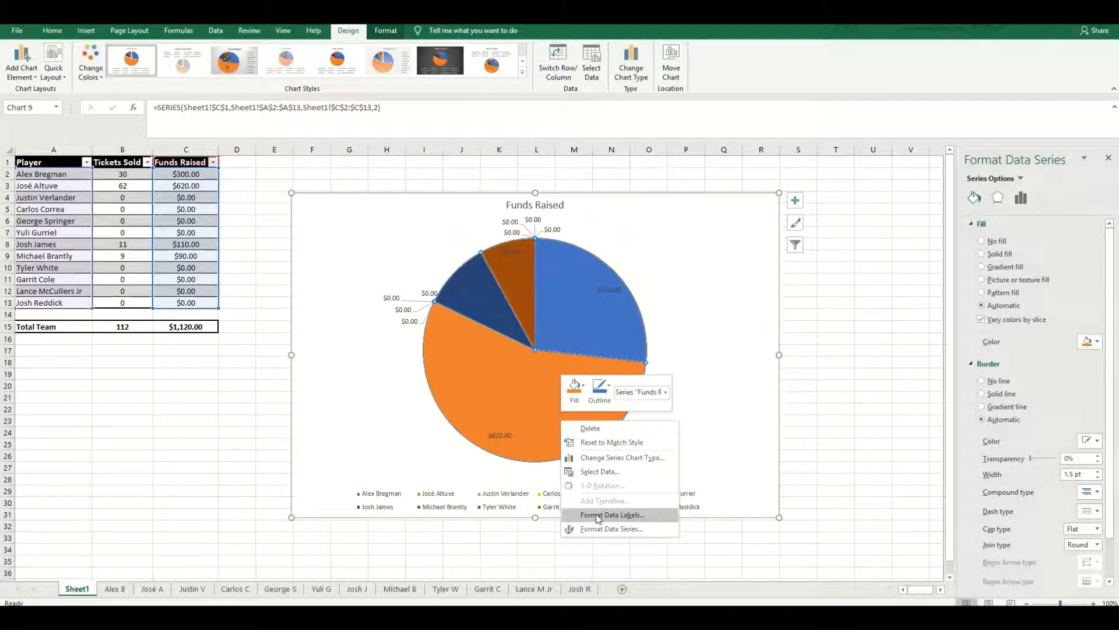
{"action": "left_click", "coordinate": [598, 515]}
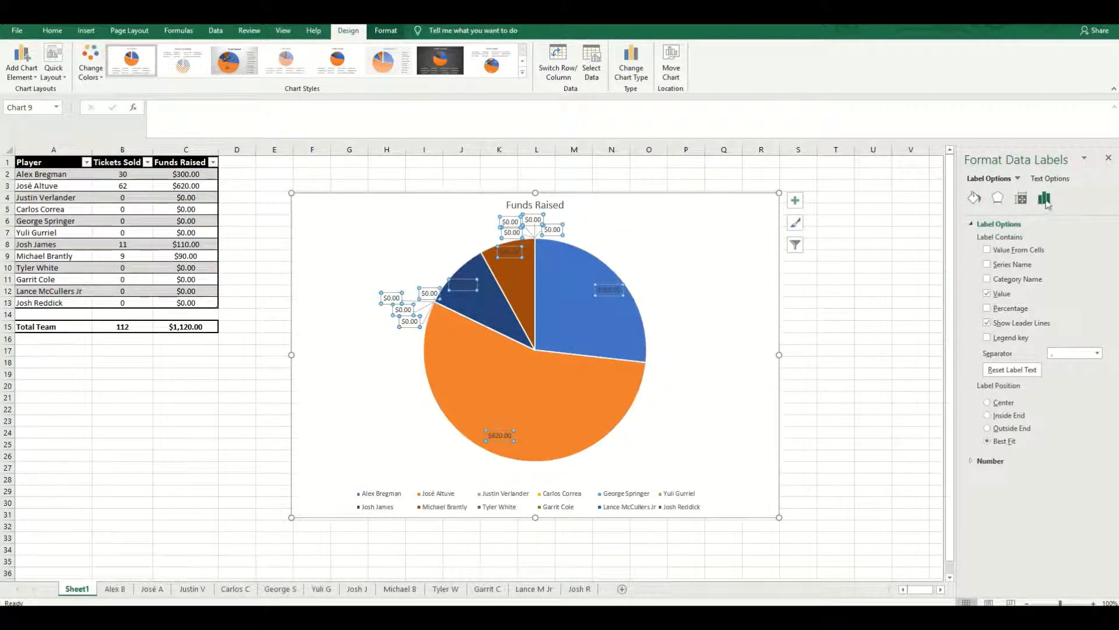
{"action": "left_click", "coordinate": [987, 309]}
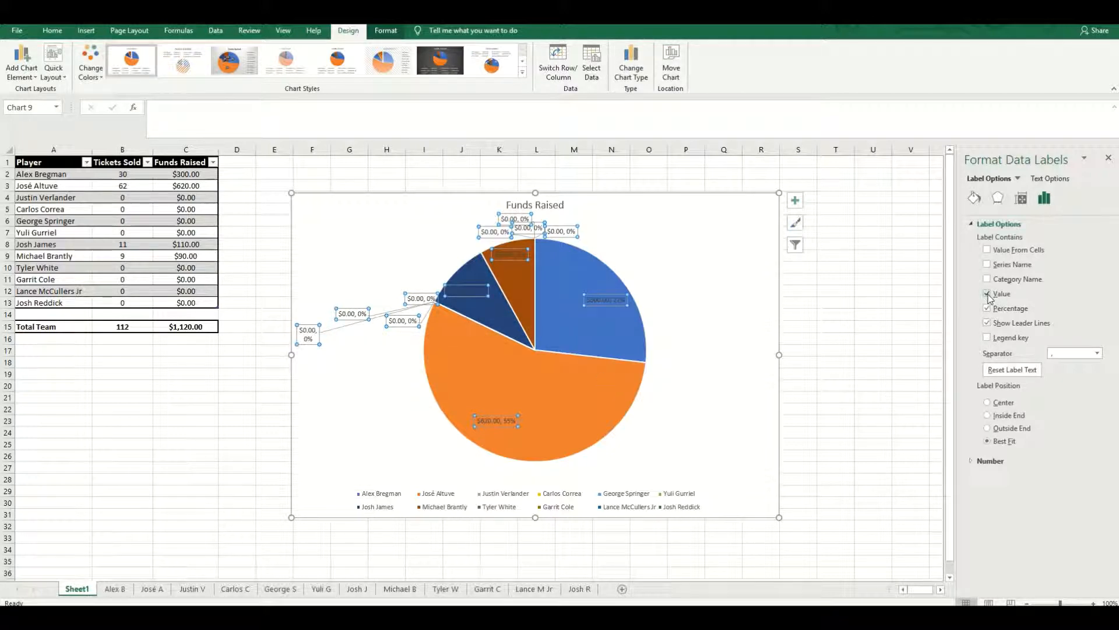
{"action": "left_click", "coordinate": [987, 295]}
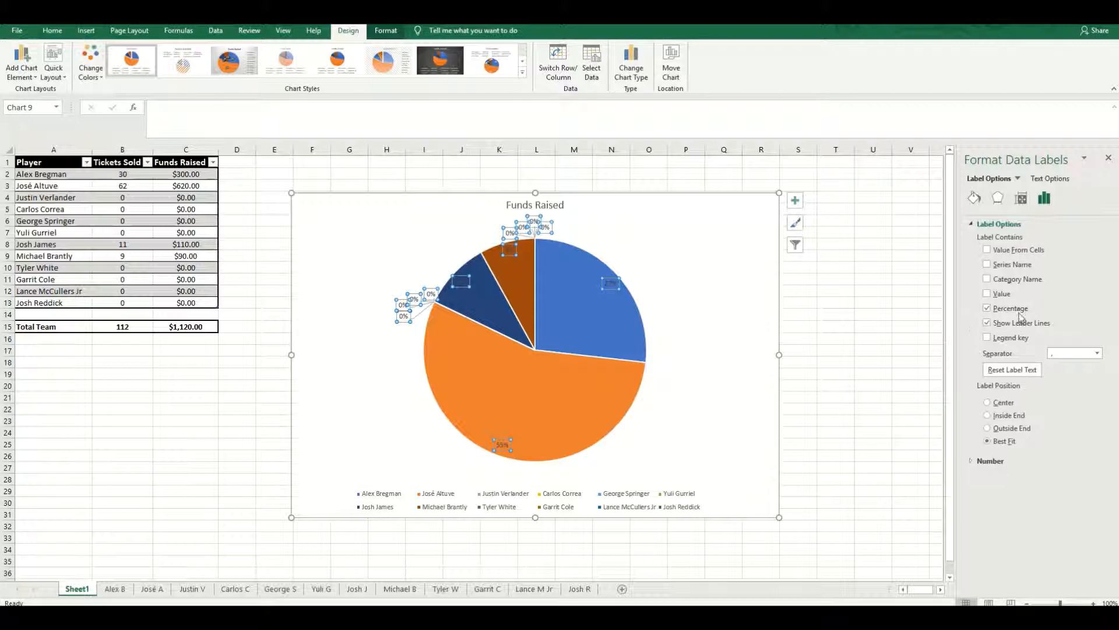
{"action": "left_click", "coordinate": [987, 280]}
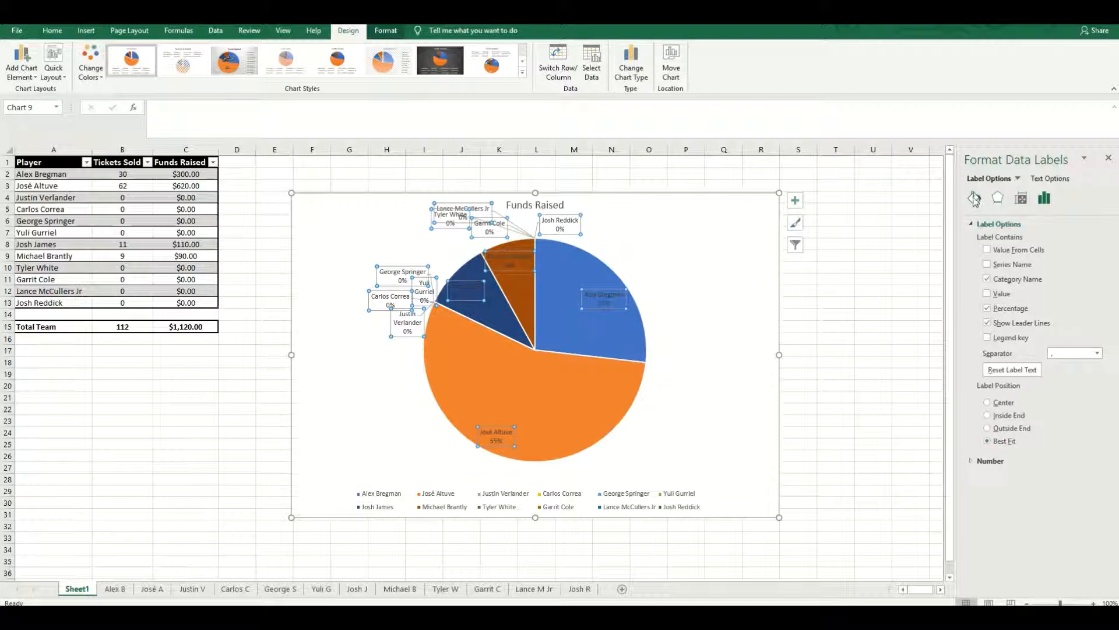
- Give the pie chart's data labels a solid white fill
{"action": "left_click", "coordinate": [974, 199]}
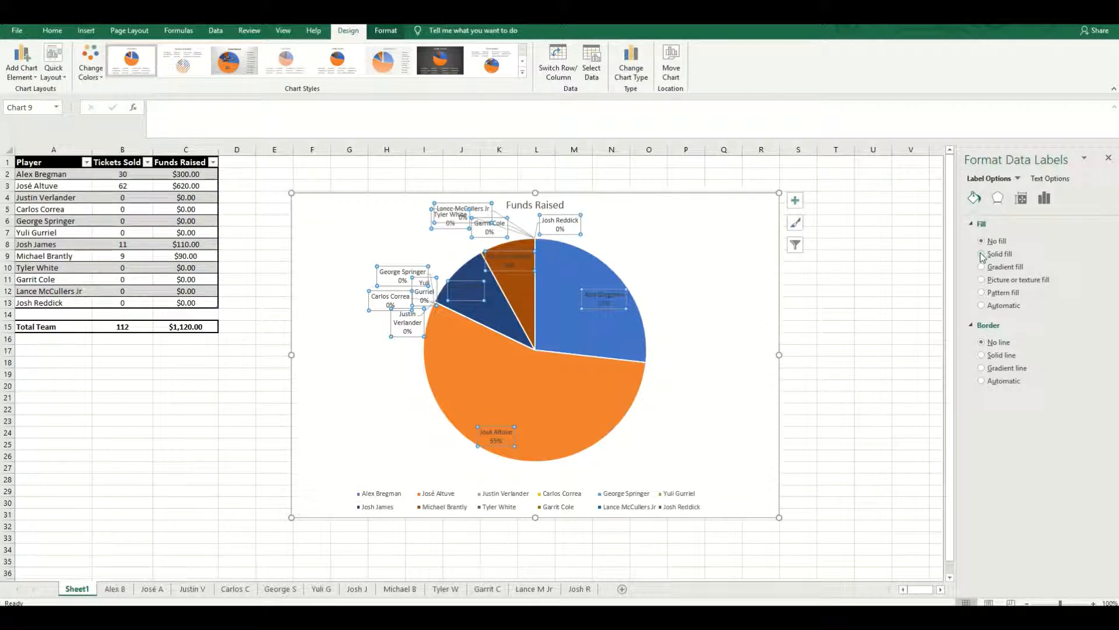
{"action": "left_click", "coordinate": [982, 254]}
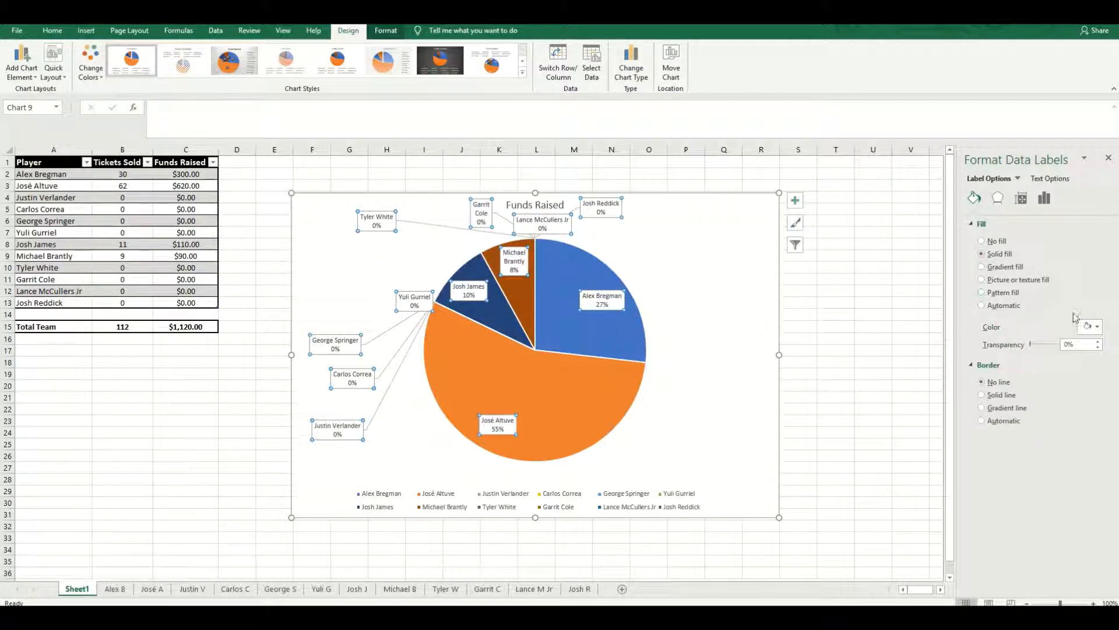
{"action": "left_click", "coordinate": [1088, 329]}
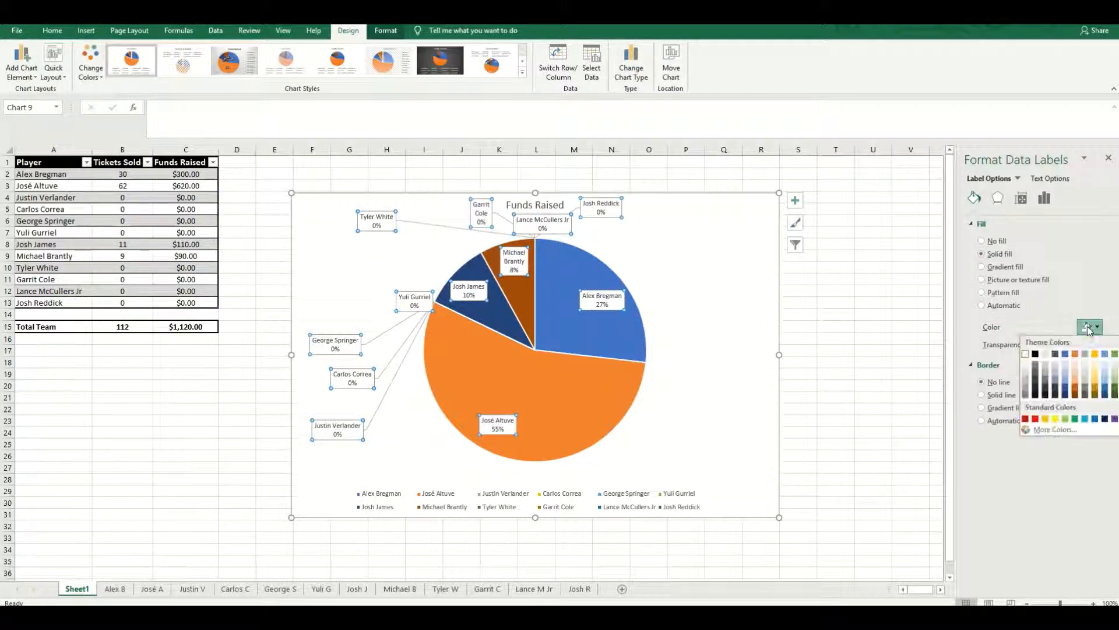
{"action": "left_click", "coordinate": [1027, 354]}
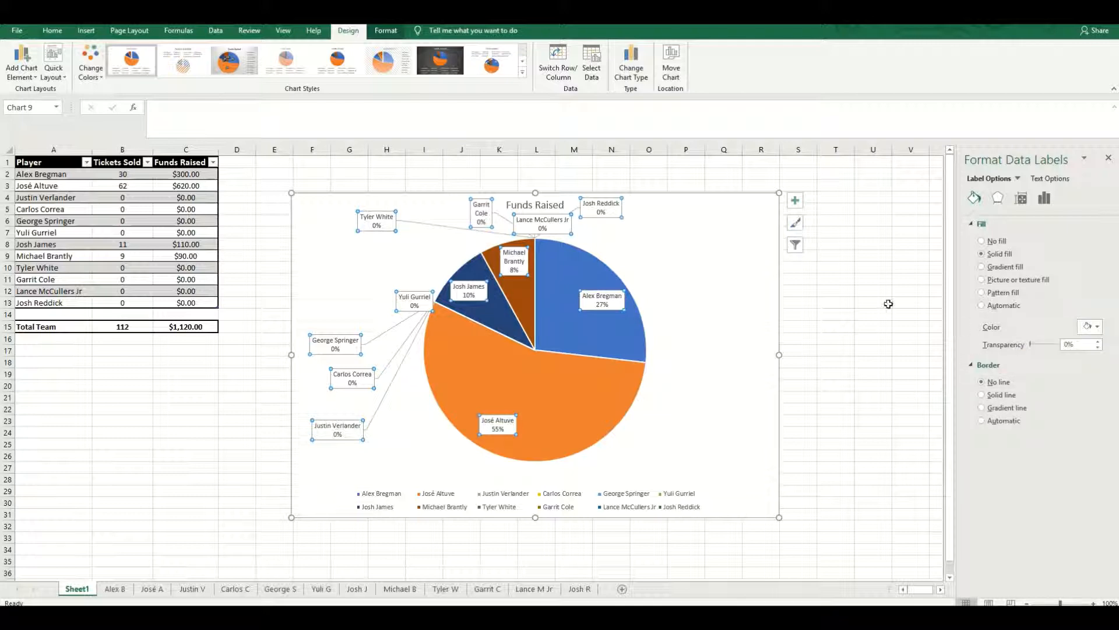
- Move the Yuli Gurriel data label up and outward from the pie, clear of the slices, and deselect the labels
{"action": "left_click", "coordinate": [413, 302]}
{"action": "left_click_drag", "start_coordinate": [386, 279], "coordinate": [395, 283]}
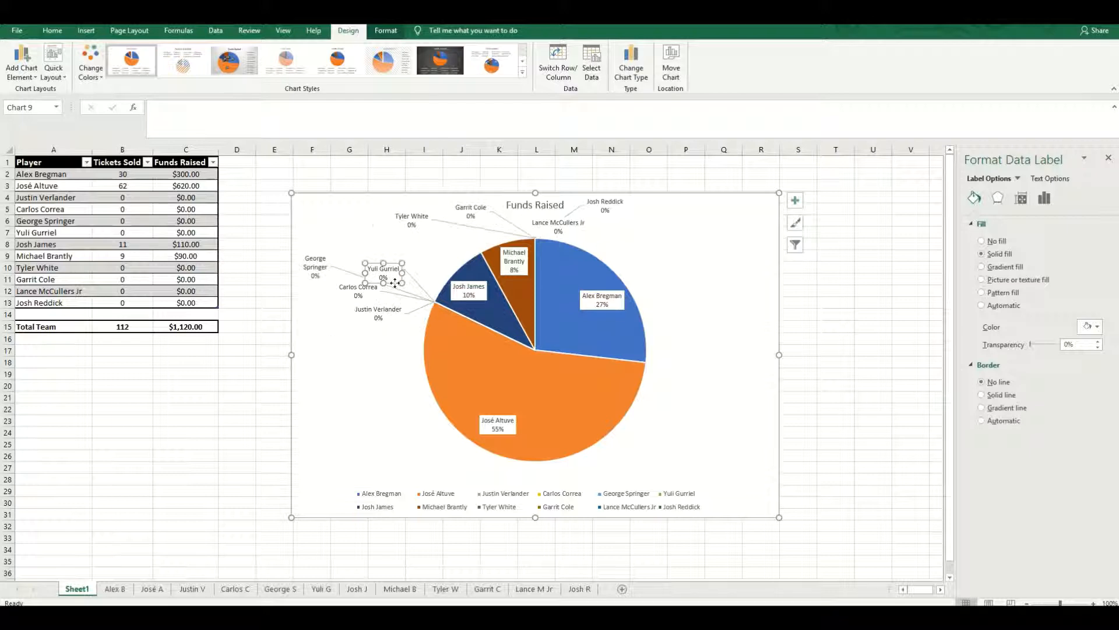
{"action": "left_click", "coordinate": [363, 352]}
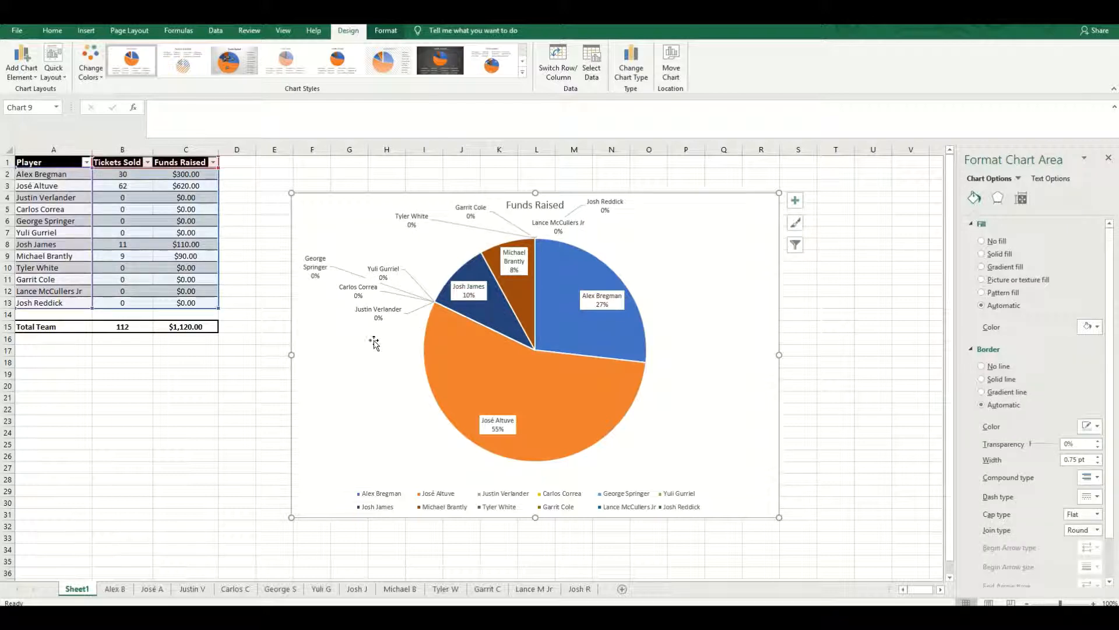
{"action": "left_click", "coordinate": [395, 272]}
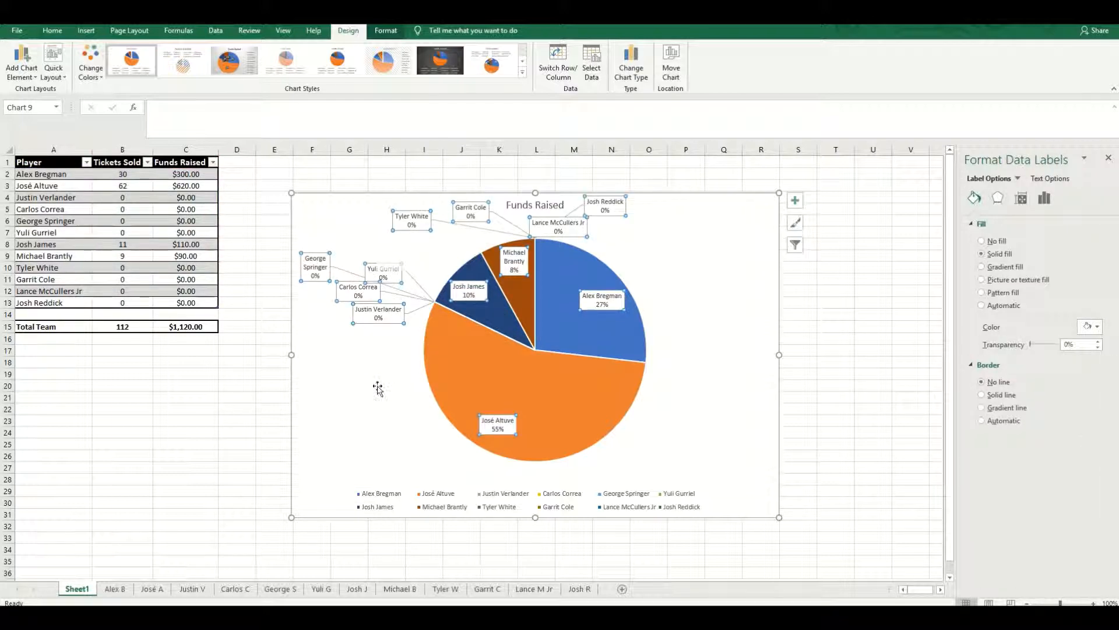
{"action": "left_click", "coordinate": [409, 365]}
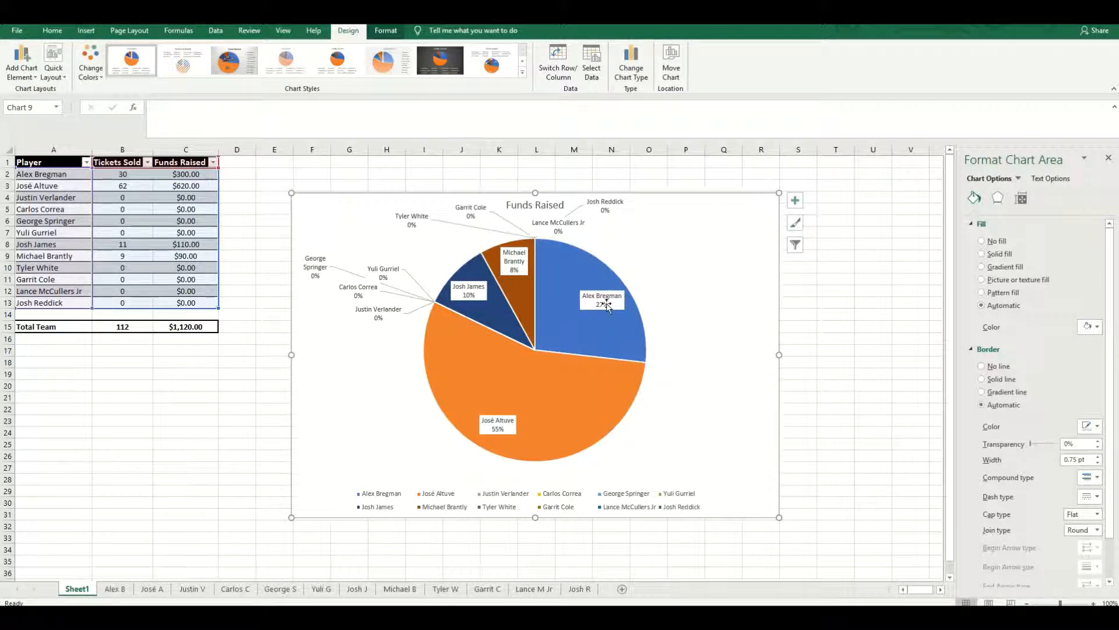